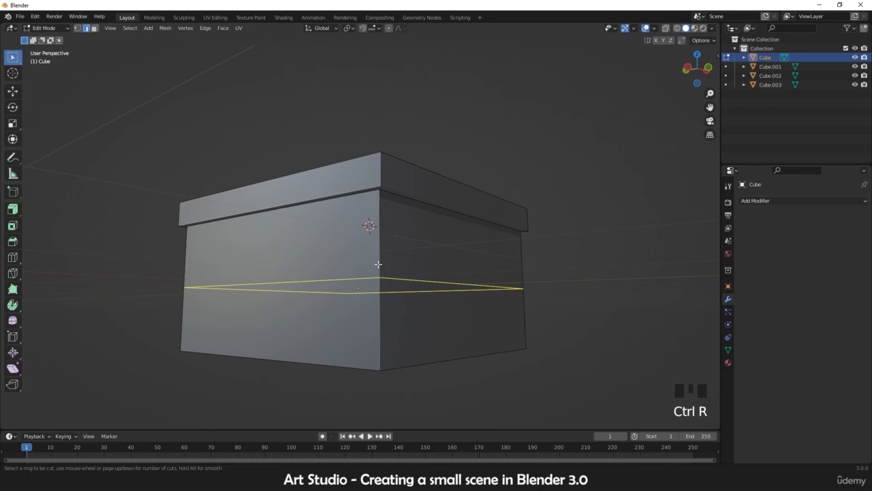
# Step: Add two horizontal loop cuts around the box's body, one in the lower part and one near the top
pyautogui.click(379, 264)
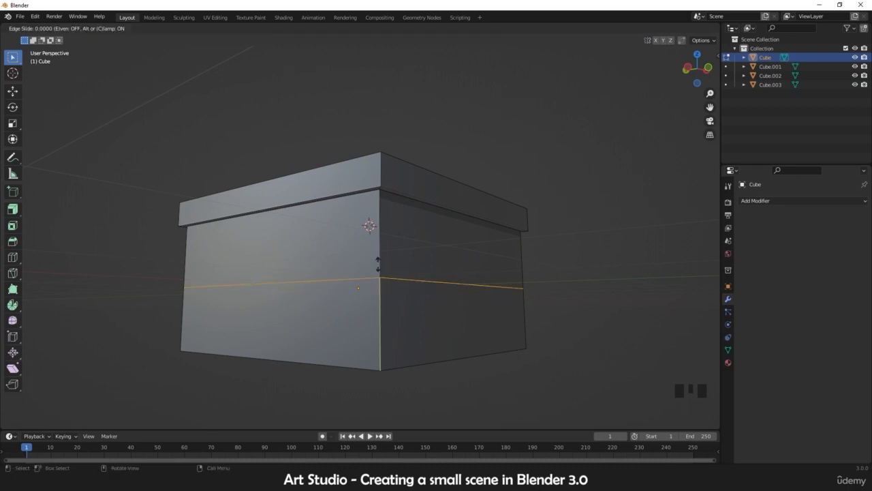
pyautogui.click(387, 300)
pyautogui.hotkey('ctrl', 'r')
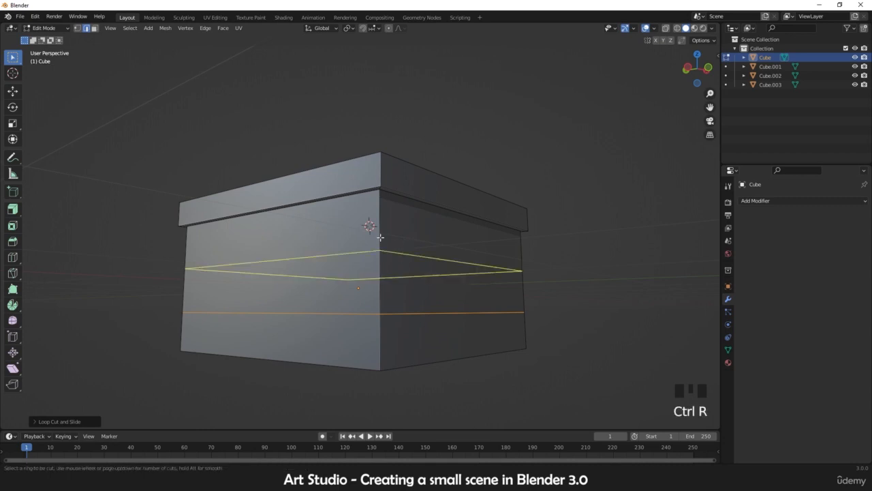
pyautogui.click(379, 235)
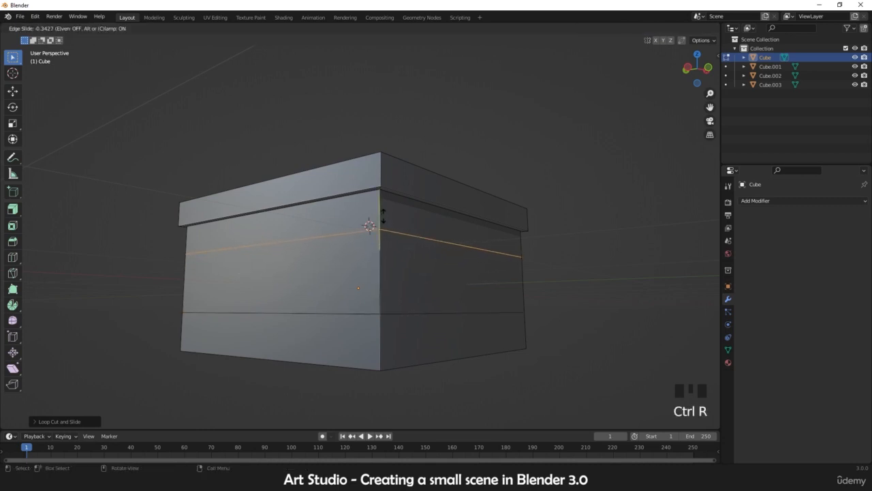
pyautogui.click(382, 216)
# Step: Add a vertical loop cut near the left edge of the front wall
pyautogui.moveTo(328, 252); pyautogui.dragTo(368, 257, button='middle')
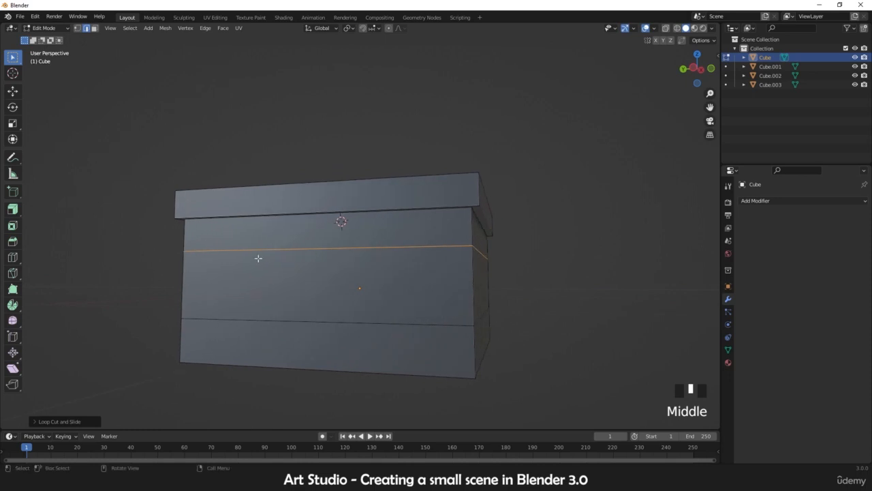
pyautogui.hotkey('ctrl', 'r')
pyautogui.click(229, 249)
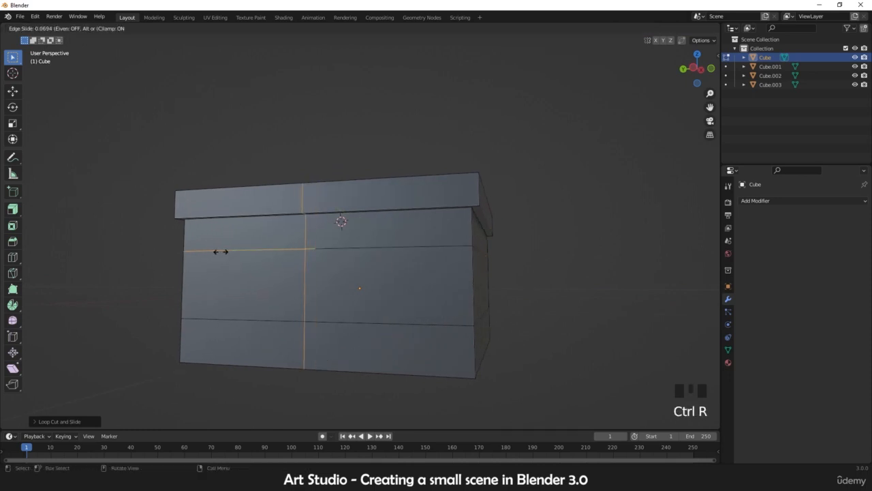
pyautogui.click(127, 247)
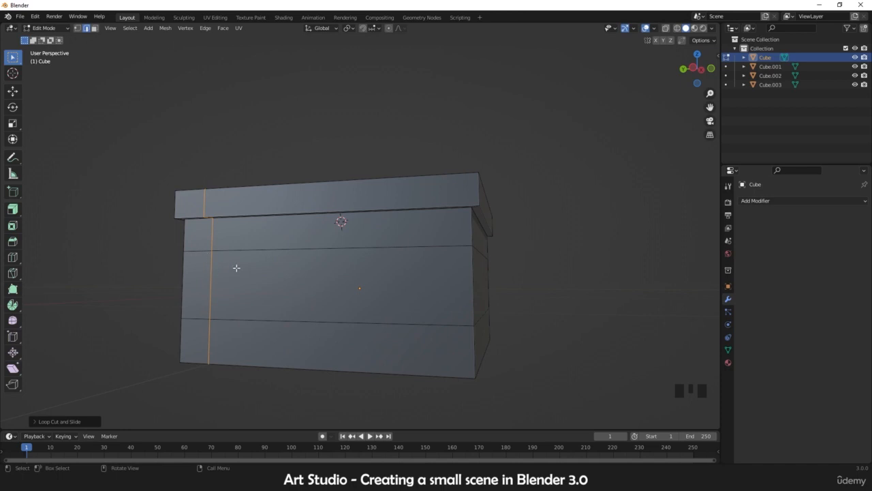
# Step: Add two more vertical loop cuts, one through the middle of the front and one near its right edge
pyautogui.hotkey('ctrl', 'r')
pyautogui.click(318, 249)
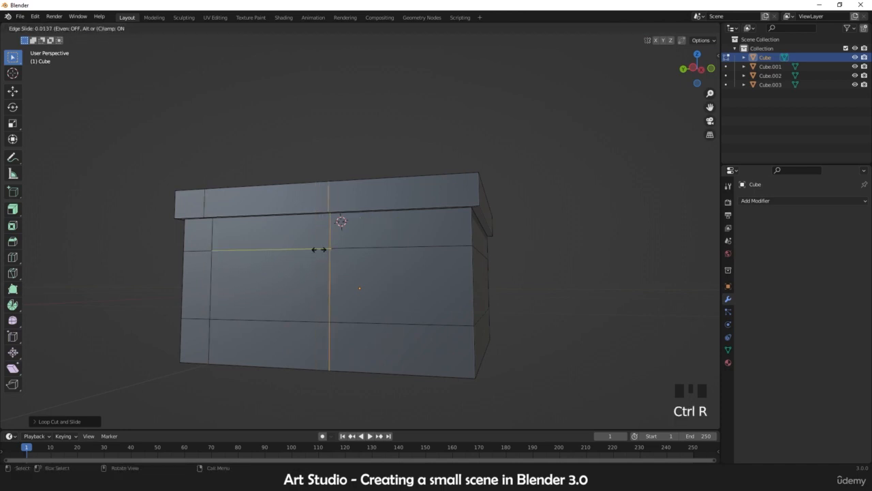
pyautogui.click(341, 254)
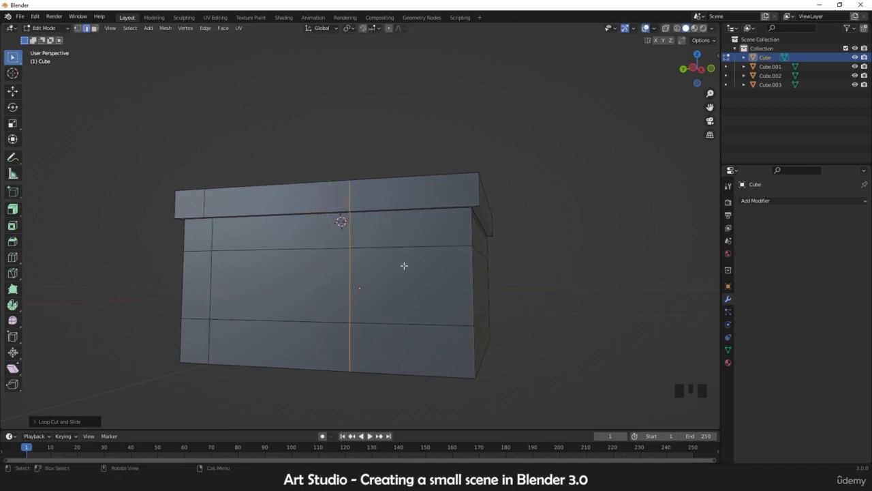
pyautogui.hotkey('ctrl', 'r')
pyautogui.click(452, 238)
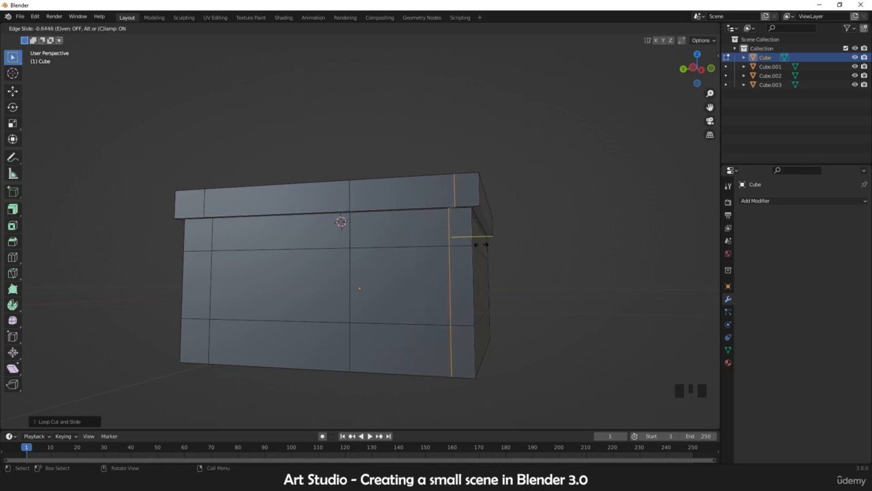
pyautogui.click(481, 243)
# Step: Add a horizontal loop cut close to the bottom edge of the box
pyautogui.hotkey('ctrl', 'r')
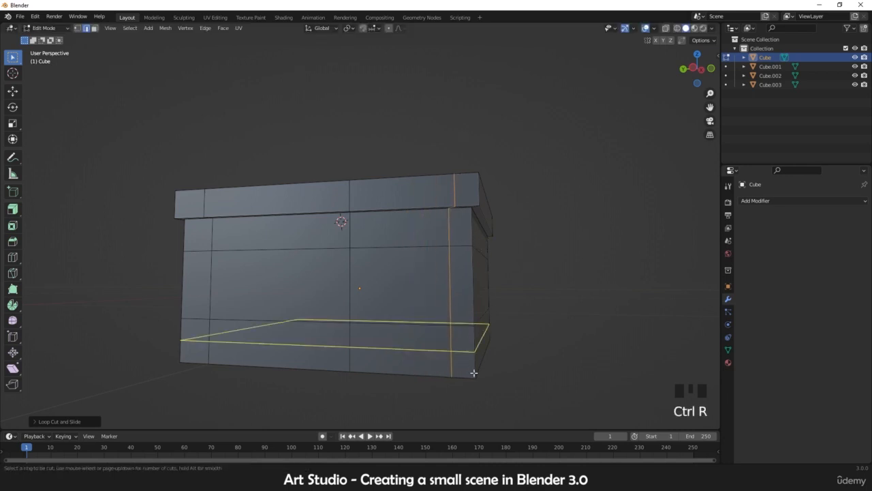
pyautogui.click(473, 370)
pyautogui.click(486, 387)
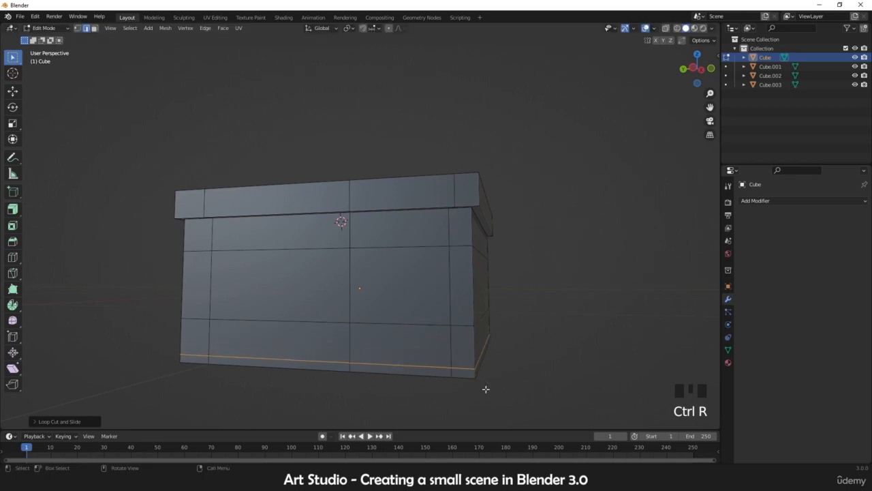
# Step: Add a vertical loop cut centred in the right half of the front wall
pyautogui.moveTo(487, 386); pyautogui.dragTo(440, 348, button='middle')
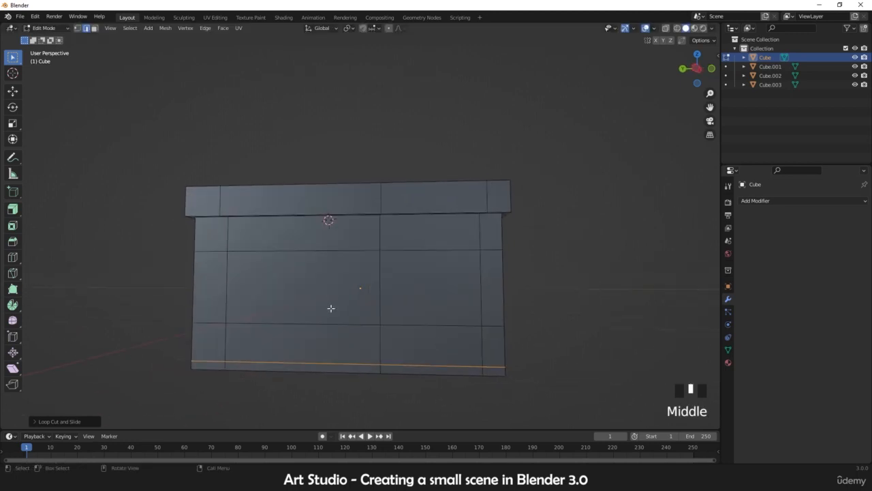
pyautogui.press('3')
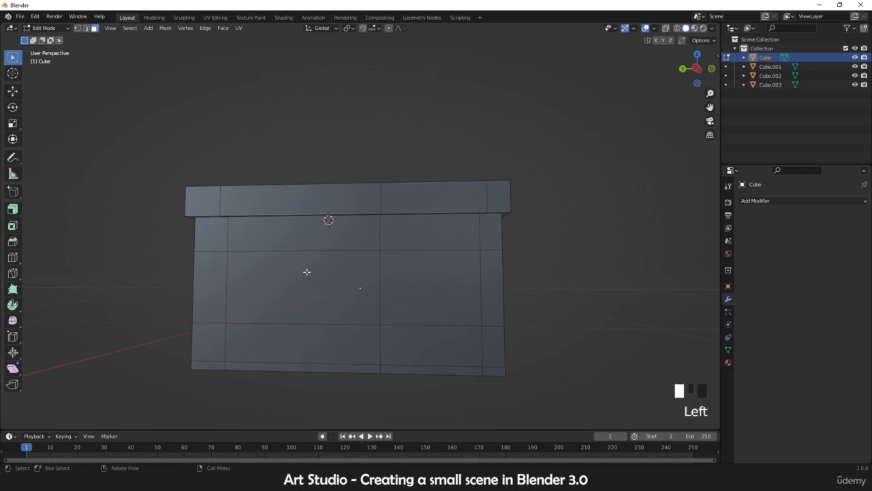
pyautogui.click(326, 280)
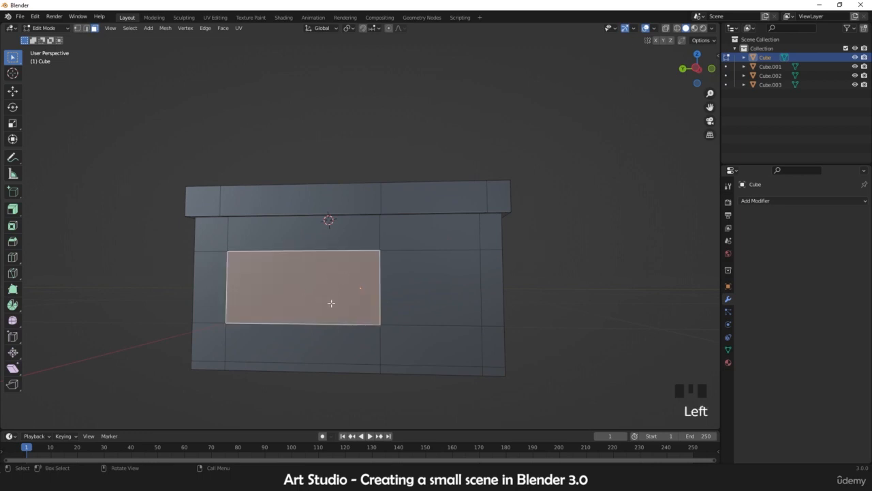
pyautogui.hotkey('ctrl', 'r')
pyautogui.click(433, 253)
pyautogui.rightClick(442, 254)
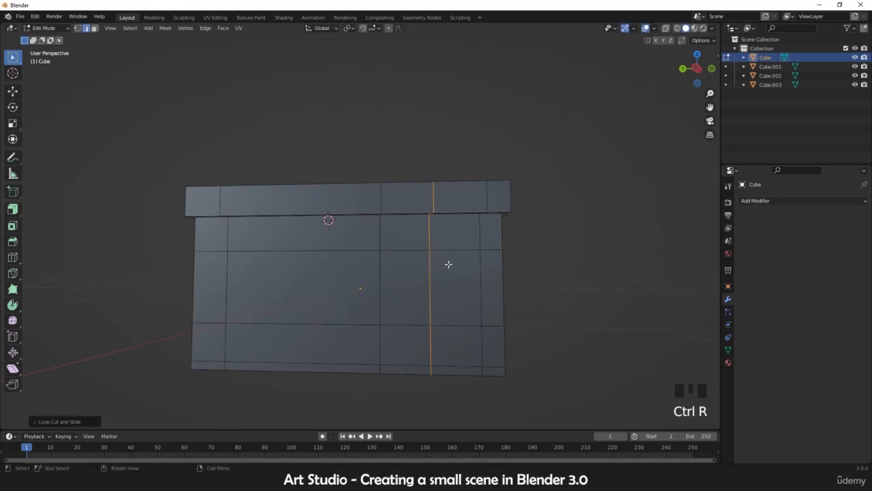
# Step: Select the large face on the left side of the front wall in face mode
pyautogui.press('3')
pyautogui.moveTo(446, 243); pyautogui.dragTo(402, 323)
pyautogui.keyDown('shift'); pyautogui.click(335, 294); pyautogui.keyUp('shift')
pyautogui.moveTo(366, 290); pyautogui.dragTo(321, 285, button='middle')
pyautogui.click(293, 278)
pyautogui.scroll(2, 300, 286)
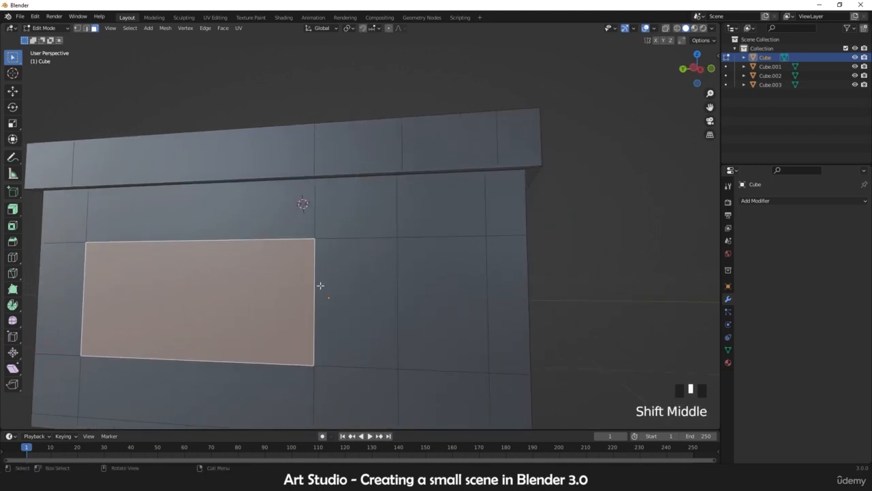
pyautogui.keyDown('shift'); pyautogui.moveTo(328, 290); pyautogui.dragTo(380, 280, button='middle'); pyautogui.keyUp('shift')
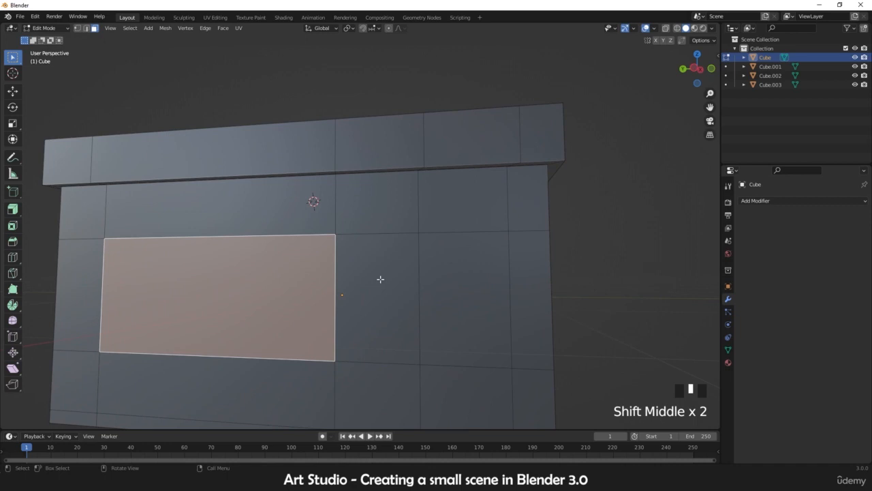
pyautogui.press('i')
pyautogui.press('Escape')
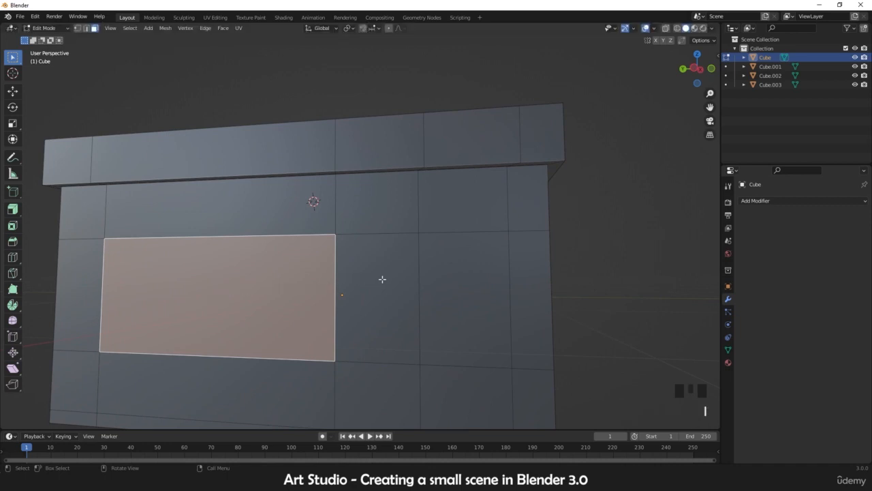
pyautogui.scroll(-2, 385, 279)
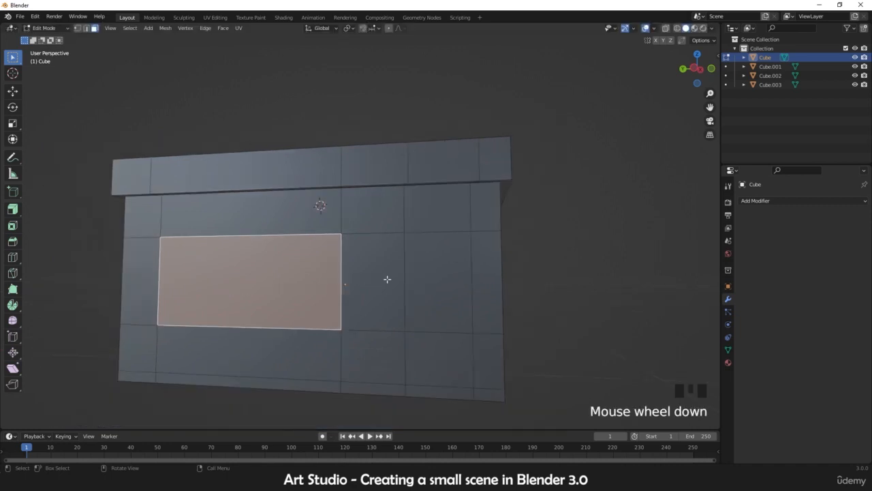
# Step: Select the two horizontal edges below the door area on the right and dissolve them
pyautogui.press('2')
pyautogui.click(383, 332)
pyautogui.keyDown('shift'); pyautogui.click(440, 334); pyautogui.keyUp('shift')
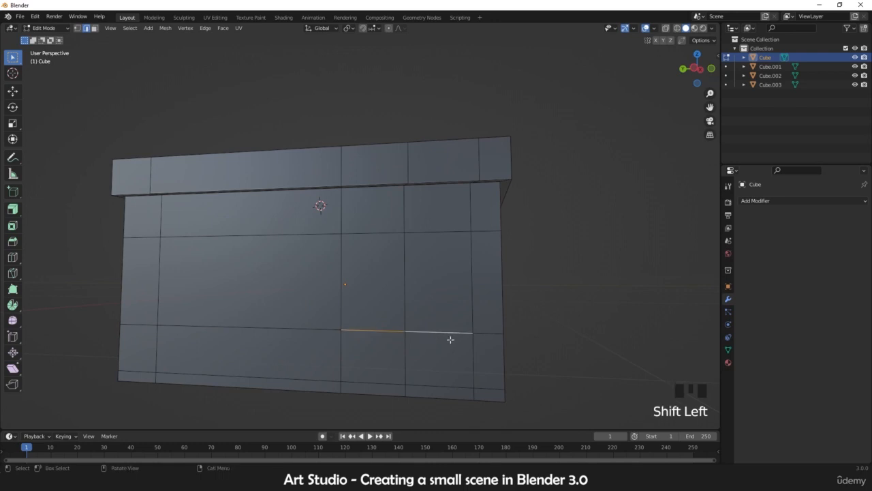
pyautogui.moveTo(487, 337)
pyautogui.mouseDown(button='middle')
pyautogui.moveTo(475, 338)
pyautogui.moveTo(485, 334)
pyautogui.mouseUp(button='middle')
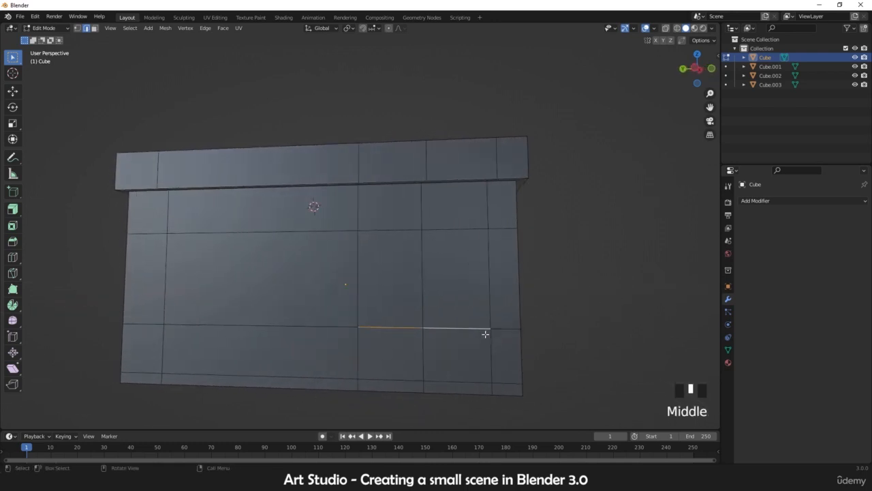
pyautogui.press('x')
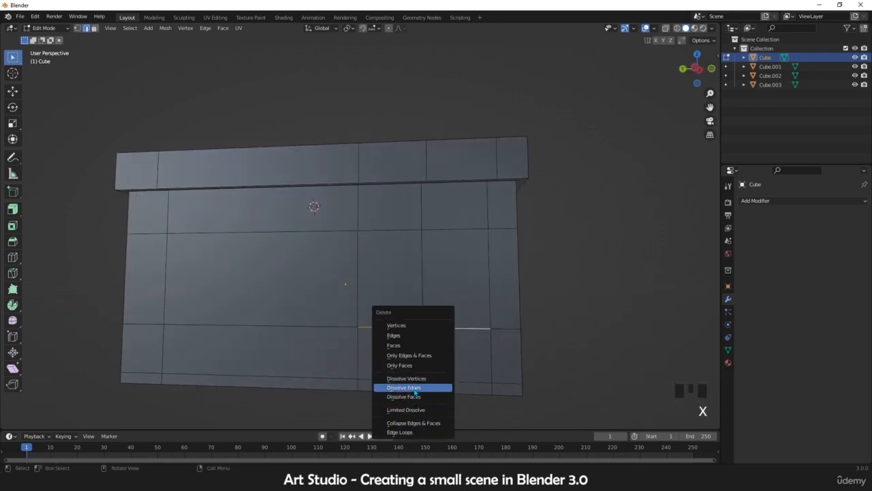
pyautogui.click(409, 387)
pyautogui.hotkey('ctrl', 'z')
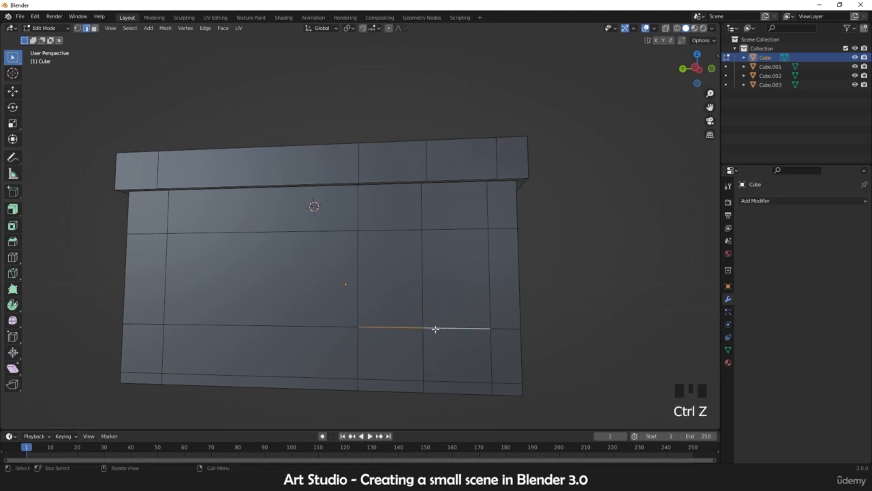
pyautogui.press('x')
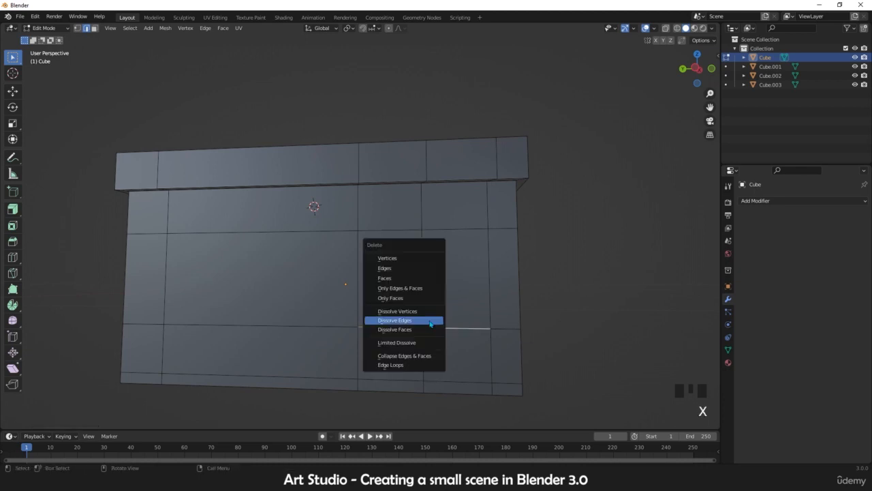
pyautogui.click(394, 320)
# Step: Select the two horizontal edges above the door area and dissolve them
pyautogui.click(446, 233)
pyautogui.keyDown('shift'); pyautogui.click(389, 231); pyautogui.keyUp('shift')
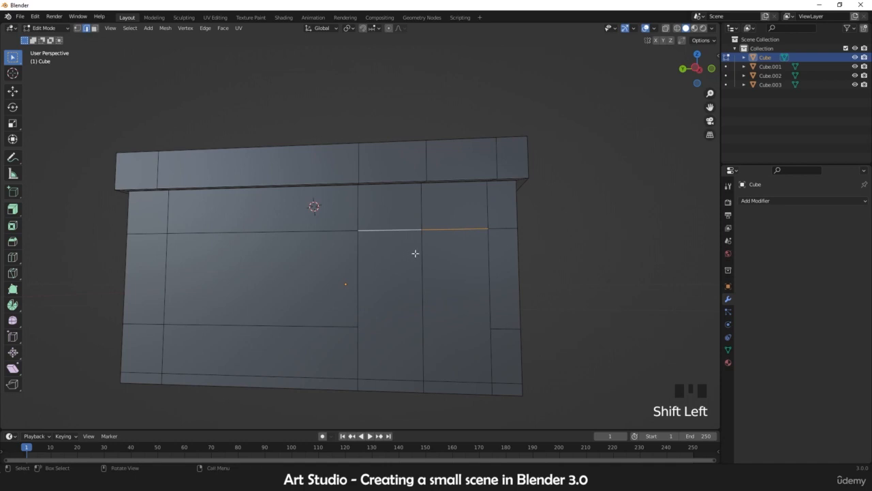
pyautogui.moveTo(415, 253); pyautogui.dragTo(379, 275, button='middle')
pyautogui.press('x')
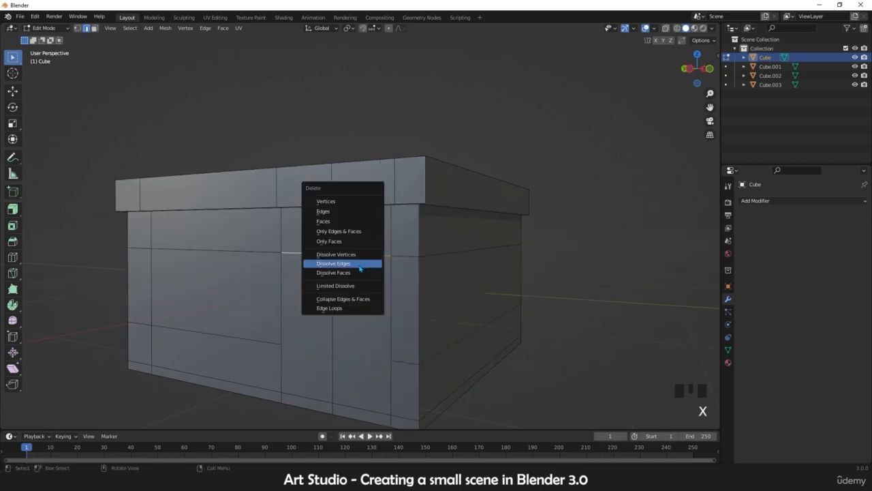
pyautogui.click(360, 268)
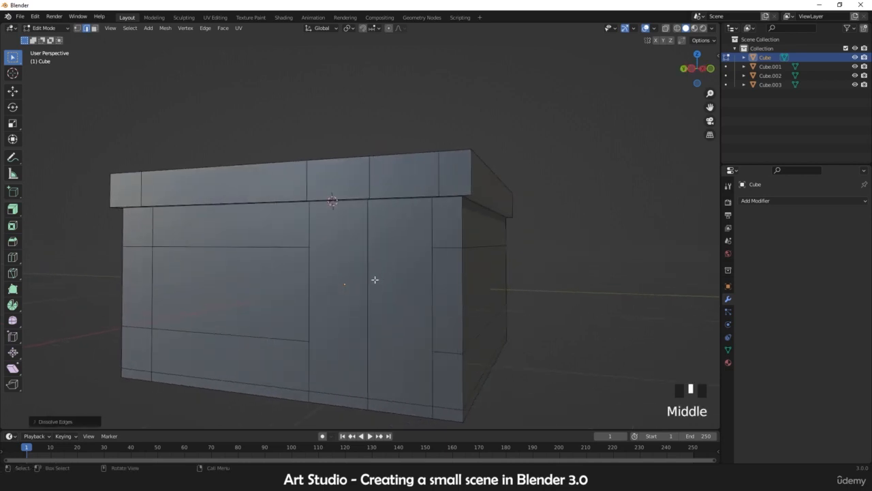
# Step: Select the tall door faces together with the window face
pyautogui.press('3')
pyautogui.click(362, 277)
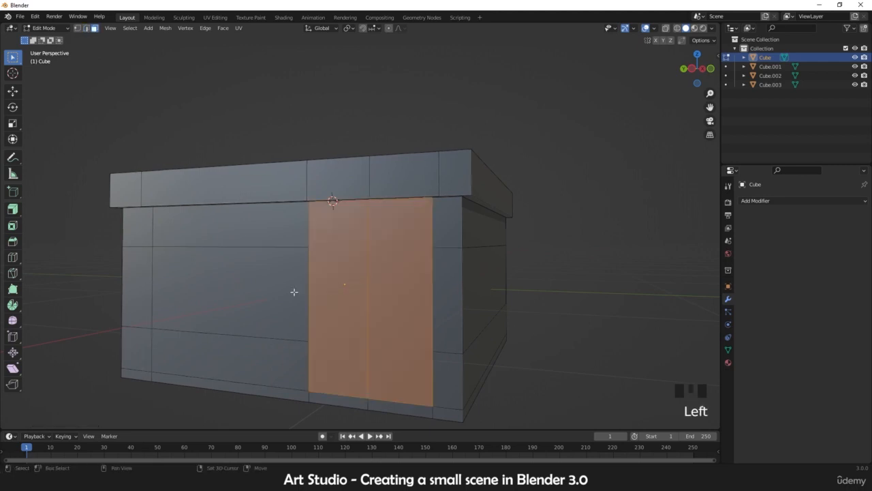
pyautogui.keyDown('shift'); pyautogui.click(243, 288); pyautogui.keyUp('shift')
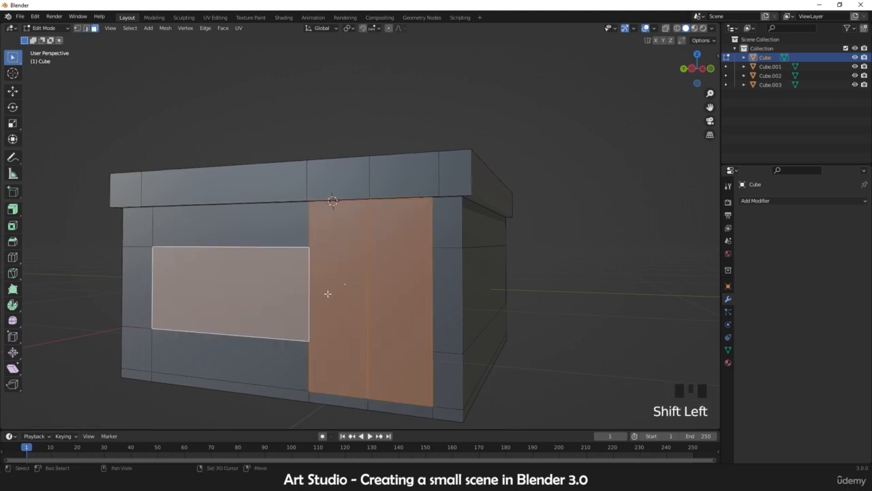
pyautogui.scroll(2, 328, 293)
pyautogui.keyDown('shift'); pyautogui.moveTo(311, 298); pyautogui.dragTo(393, 272, button='middle'); pyautogui.keyUp('shift')
pyautogui.scroll(-3, 384, 285)
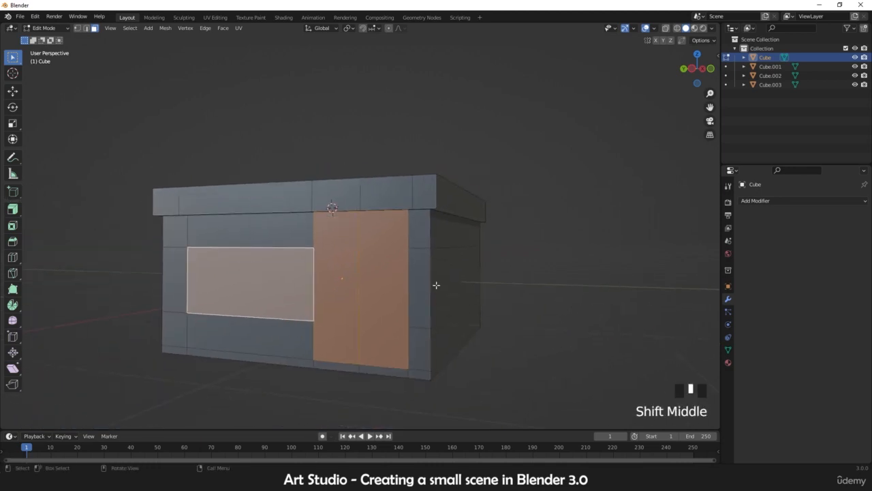
pyautogui.press('i')
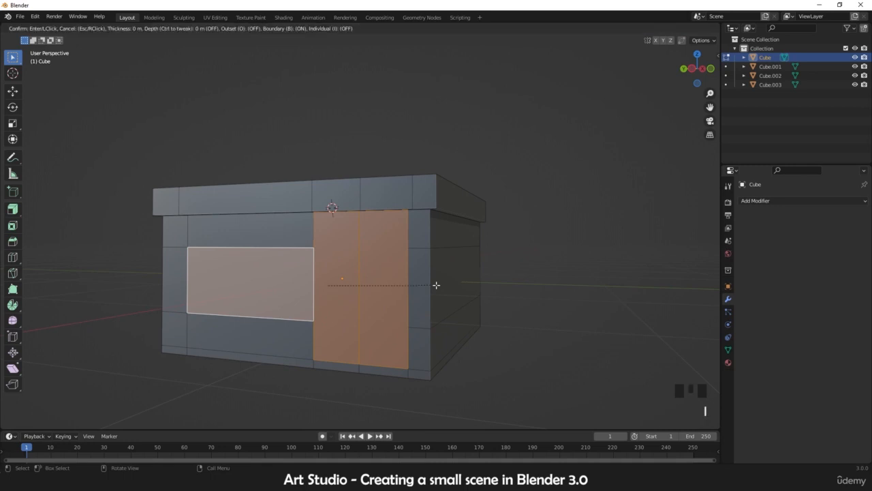
pyautogui.click(436, 284)
pyautogui.scroll(2, 345, 302)
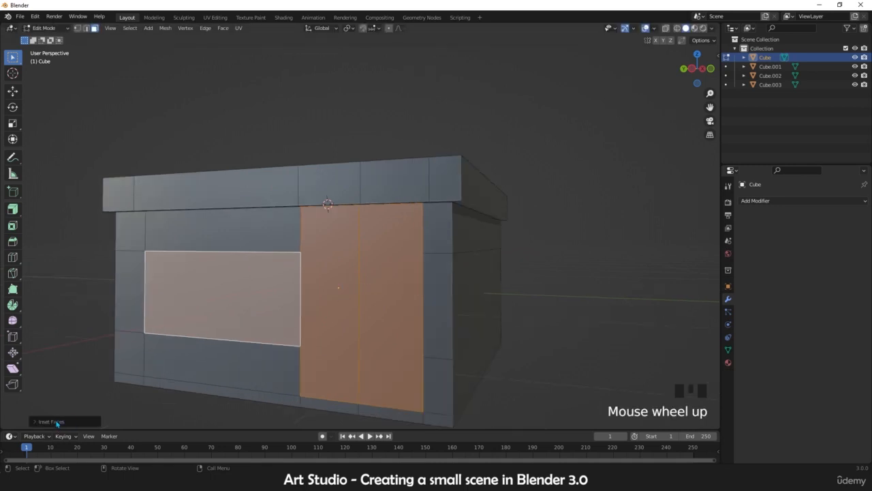
pyautogui.click(57, 421)
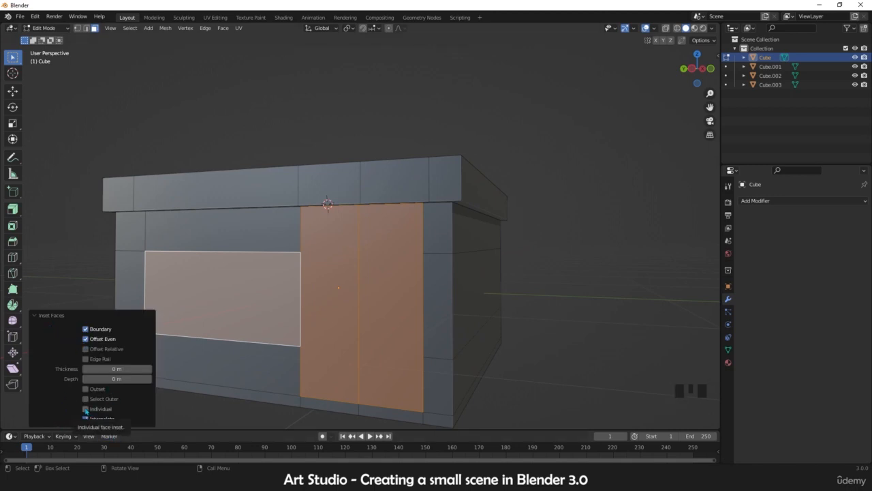
pyautogui.click(85, 409)
pyautogui.moveTo(117, 369); pyautogui.dragTo(136, 369)
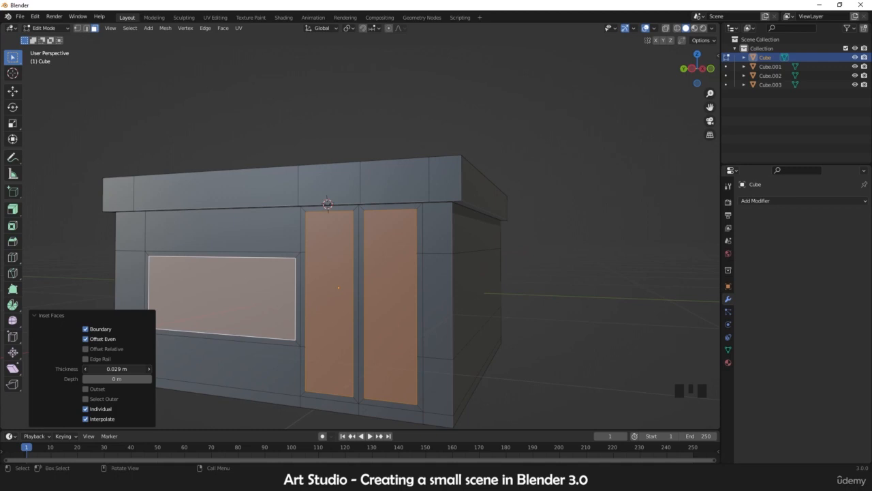
pyautogui.hotkey('ctrl', 'z')
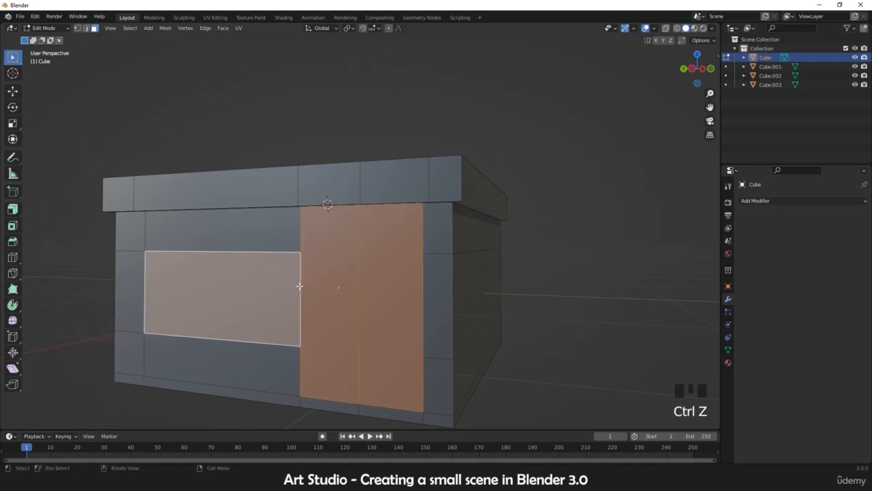
# Step: Extrude the selected door and window faces slightly inward along their normals, about 0.008 m
pyautogui.moveTo(298, 286); pyautogui.dragTo(235, 318, button='middle')
pyautogui.scroll(1, 240, 305)
pyautogui.press('e')
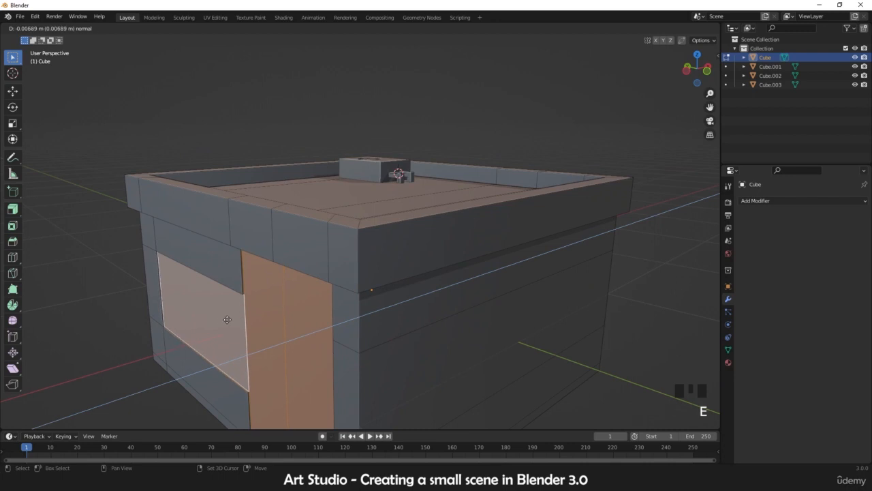
pyautogui.click(229, 319)
pyautogui.moveTo(229, 320); pyautogui.dragTo(290, 307, button='middle')
pyautogui.scroll(2, 290, 306)
pyautogui.keyDown('shift'); pyautogui.moveTo(289, 307); pyautogui.dragTo(355, 267, button='middle'); pyautogui.keyUp('shift')
pyautogui.keyDown('shift'); pyautogui.moveTo(355, 268); pyautogui.dragTo(271, 303, button='middle'); pyautogui.keyUp('shift')
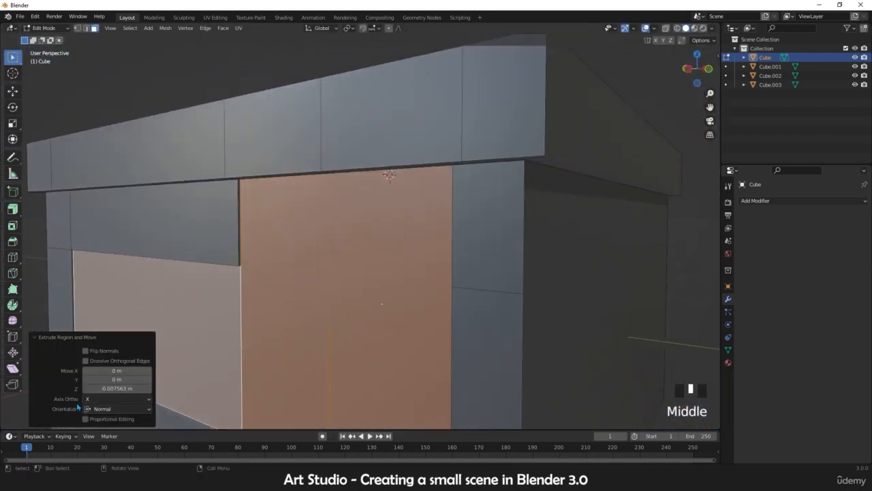
# Step: Inset the selected faces individually with a thickness of 0.028 m
pyautogui.rightClick(317, 306)
pyautogui.press('i')
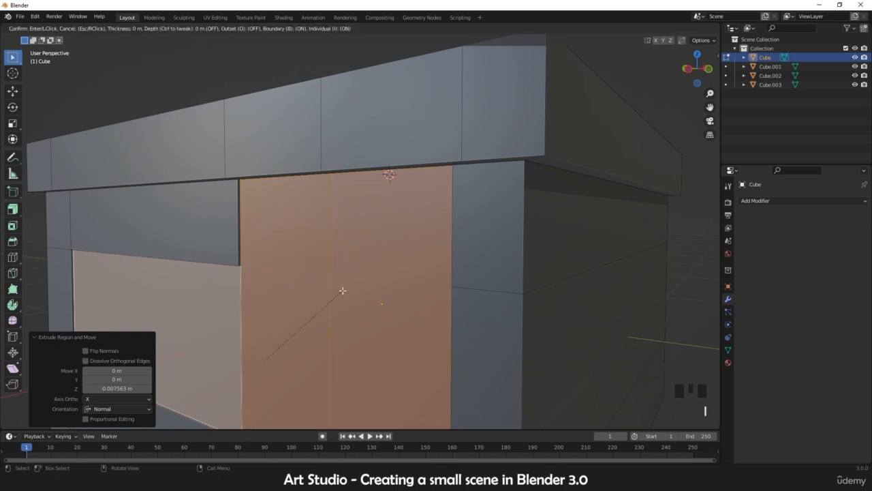
pyautogui.click(343, 290)
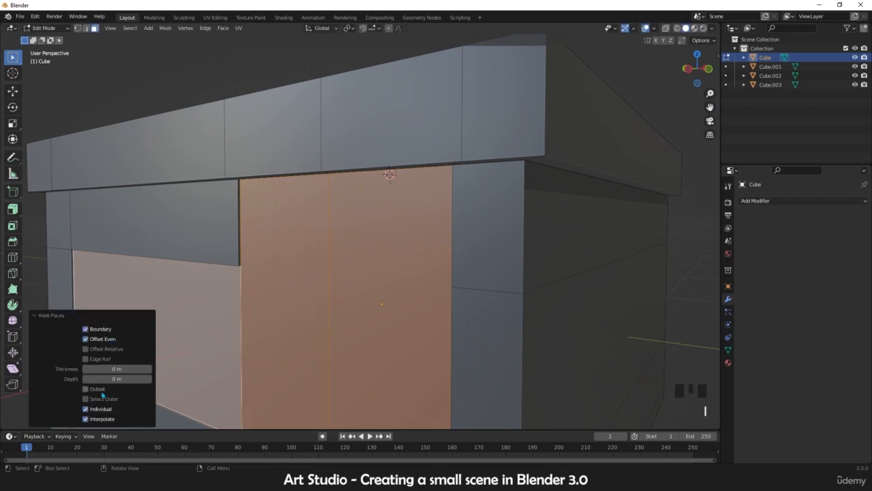
pyautogui.click(86, 410)
pyautogui.click(86, 409)
pyautogui.keyDown('shift'); pyautogui.moveTo(122, 369); pyautogui.dragTo(150, 369); pyautogui.keyUp('shift')
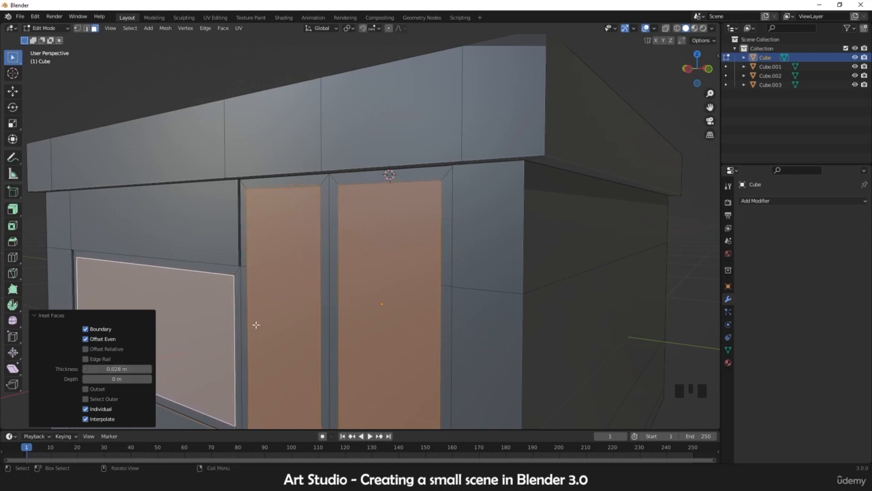
# Step: Extrude the inset faces inward about 0.032 m and return to Object Mode
pyautogui.moveTo(255, 325); pyautogui.dragTo(250, 325, button='middle')
pyautogui.press('e')
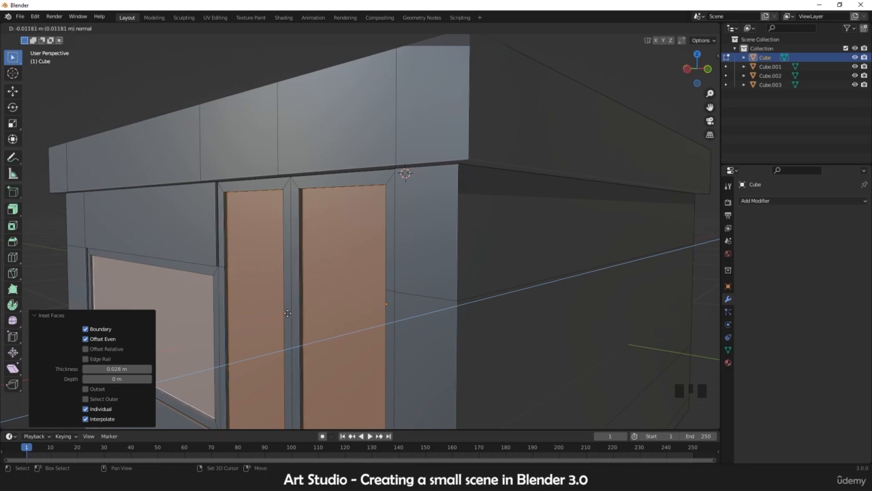
pyautogui.click(284, 313)
pyautogui.scroll(-5, 304, 311)
pyautogui.press('Tab')
# Step: Change the viewport's MatCap to a different sphere in the viewport shading options
pyautogui.moveTo(395, 316); pyautogui.dragTo(337, 312, button='middle')
pyautogui.click(714, 28)
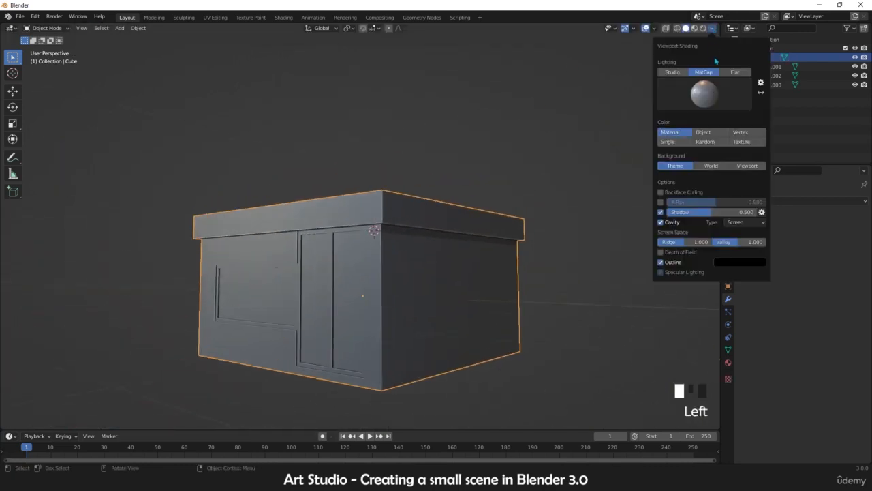
pyautogui.click(706, 92)
pyautogui.click(680, 125)
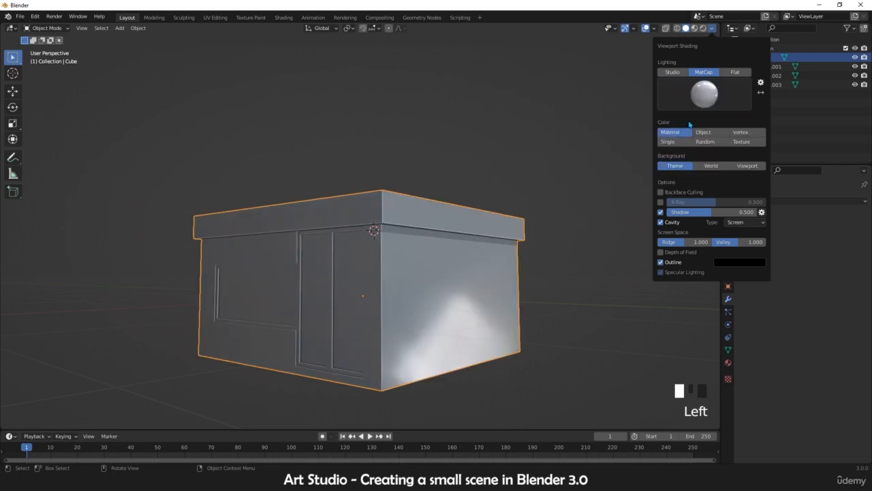
pyautogui.click(705, 96)
pyautogui.click(708, 125)
pyautogui.click(705, 94)
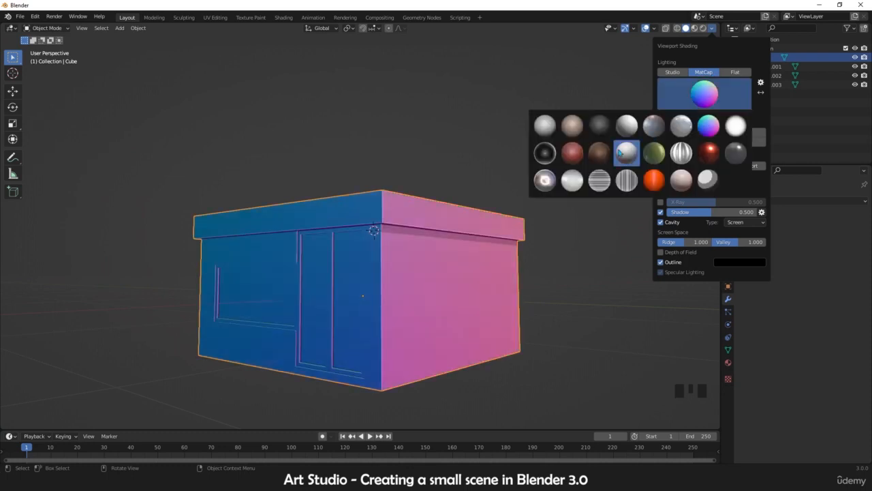
pyautogui.click(619, 153)
pyautogui.click(668, 97)
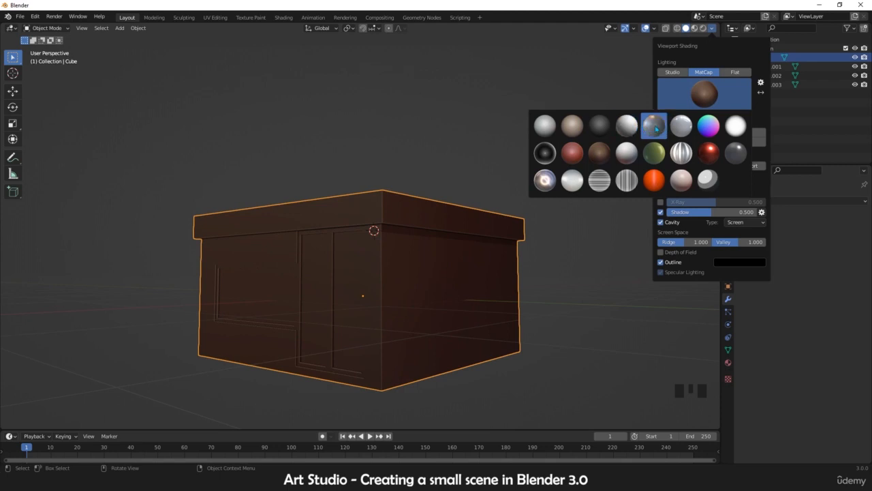
pyautogui.click(654, 126)
# Step: Switch the viewport to wireframe shading and back to solid to inspect the building
pyautogui.moveTo(423, 259)
pyautogui.mouseDown(button='middle')
pyautogui.moveTo(383, 255)
pyautogui.moveTo(302, 298)
pyautogui.moveTo(330, 280)
pyautogui.moveTo(354, 286)
pyautogui.moveTo(321, 259)
pyautogui.mouseUp(button='middle')
pyautogui.scroll(2, 370, 253)
pyautogui.scroll(-5, 355, 288)
pyautogui.press('z')
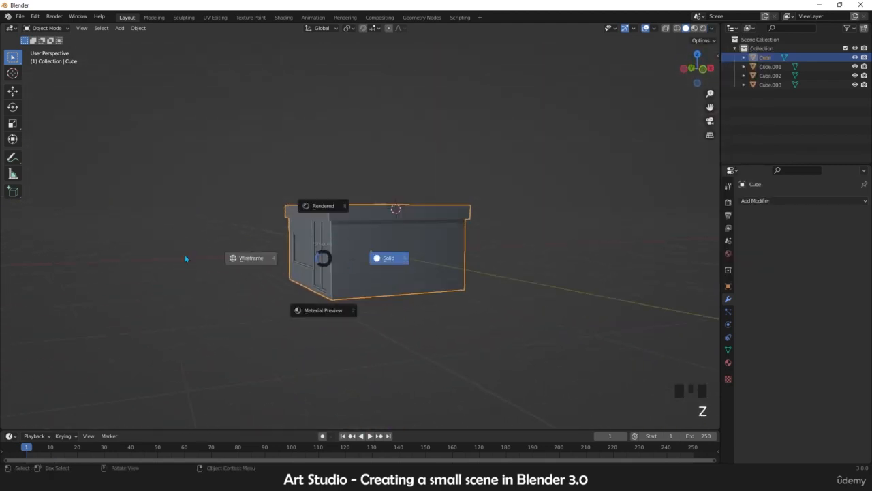
pyautogui.click(185, 258)
pyautogui.moveTo(432, 292); pyautogui.dragTo(326, 288, button='middle')
pyautogui.scroll(3, 360, 293)
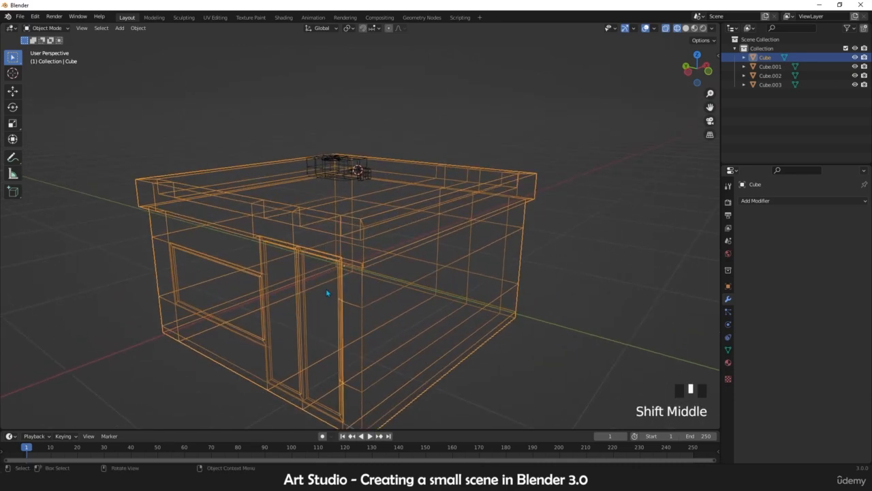
pyautogui.scroll(2, 327, 291)
pyautogui.scroll(-3, 346, 292)
pyautogui.press('z')
pyautogui.click(384, 284)
pyautogui.scroll(3, 381, 273)
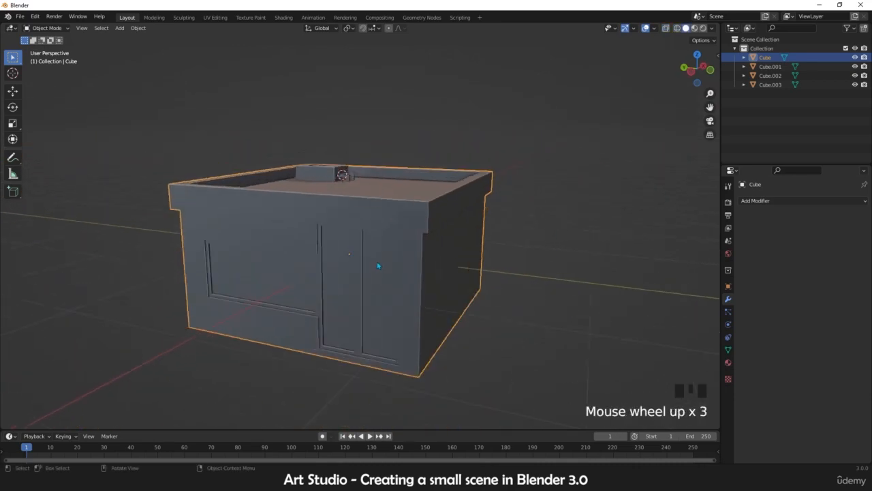
# Step: Toggle X-ray on and off in the viewport shading options
pyautogui.moveTo(378, 265)
pyautogui.mouseDown(button='middle')
pyautogui.moveTo(381, 286)
pyautogui.moveTo(371, 271)
pyautogui.moveTo(409, 285)
pyautogui.moveTo(408, 271)
pyautogui.moveTo(387, 256)
pyautogui.moveTo(392, 269)
pyautogui.moveTo(358, 318)
pyautogui.moveTo(379, 288)
pyautogui.moveTo(371, 288)
pyautogui.mouseUp(button='middle')
pyautogui.scroll(2, 371, 271)
pyautogui.scroll(-4, 385, 280)
pyautogui.scroll(3, 385, 279)
pyautogui.scroll(2, 361, 313)
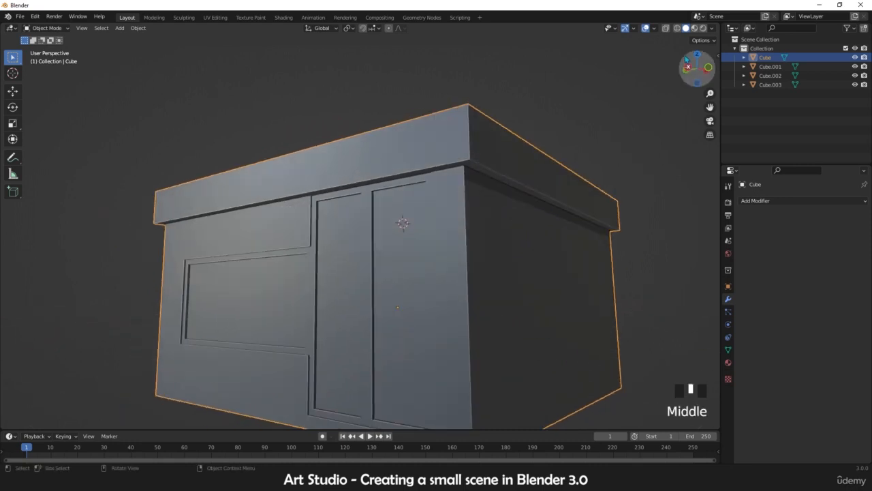
pyautogui.click(713, 28)
pyautogui.click(661, 203)
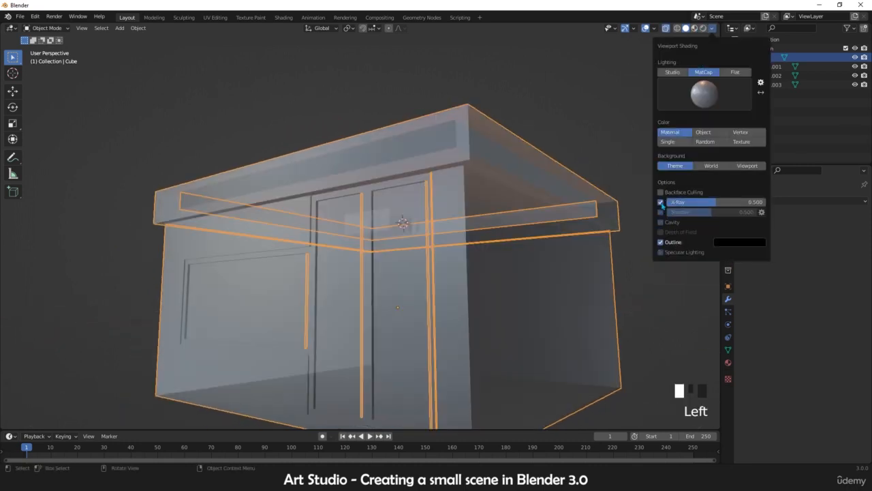
pyautogui.click(660, 202)
# Step: Try the Object, Random, Texture and Single viewport color options, returning to Material color
pyautogui.click(703, 132)
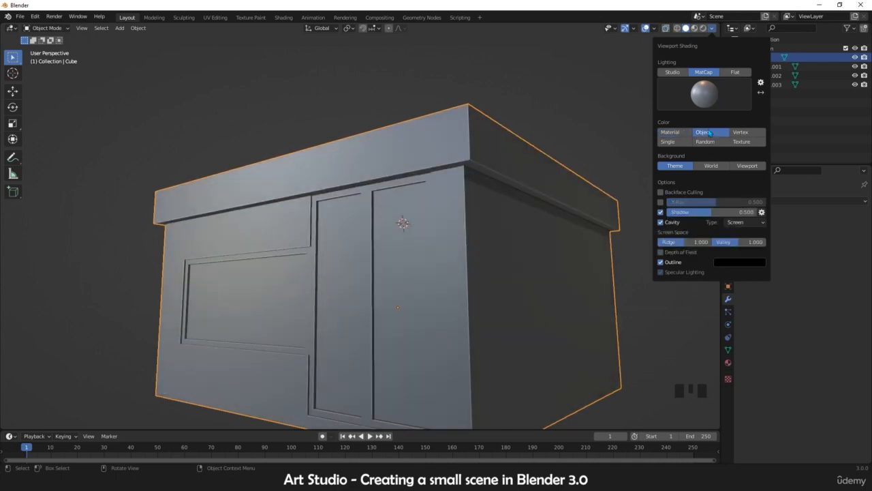
pyautogui.click(709, 142)
pyautogui.click(742, 141)
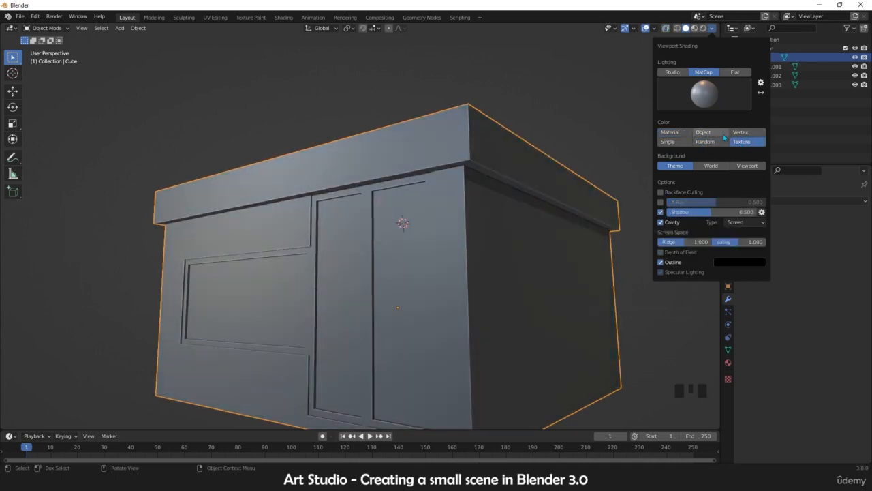
pyautogui.click(676, 143)
pyautogui.click(670, 132)
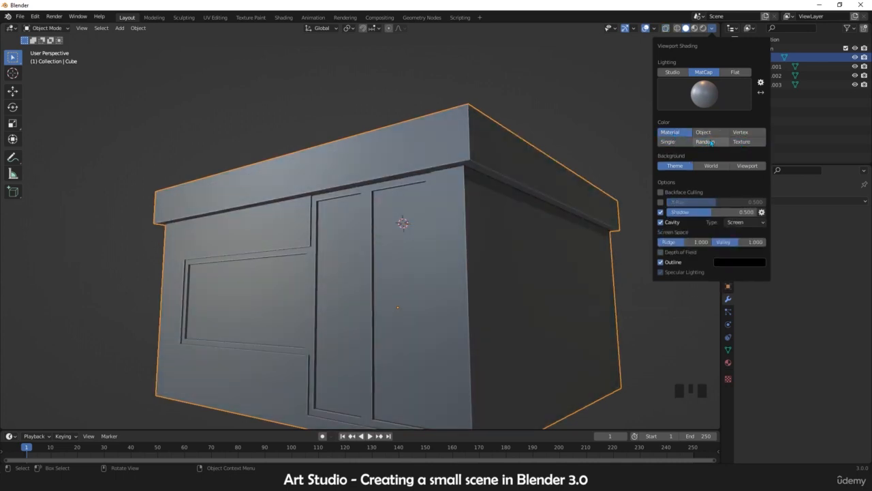
pyautogui.click(743, 142)
pyautogui.click(709, 143)
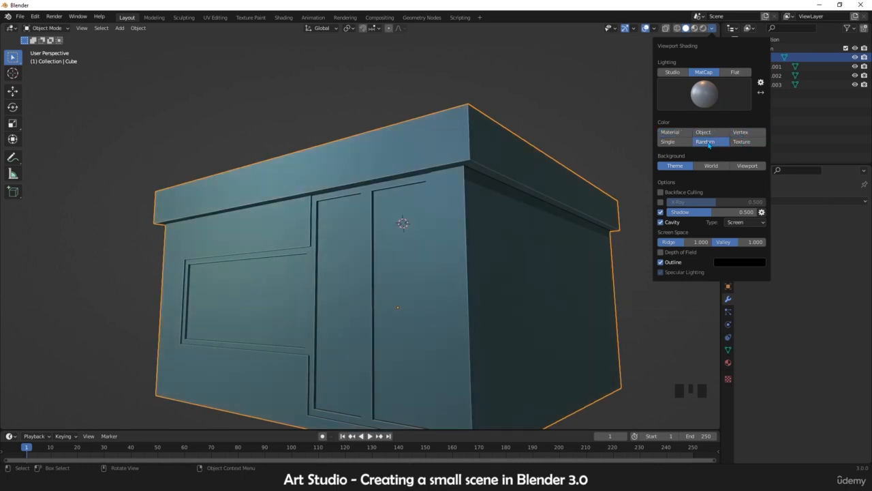
pyautogui.moveTo(525, 184)
pyautogui.mouseDown(button='middle')
pyautogui.moveTo(497, 227)
pyautogui.moveTo(430, 220)
pyautogui.moveTo(477, 204)
pyautogui.mouseUp(button='middle')
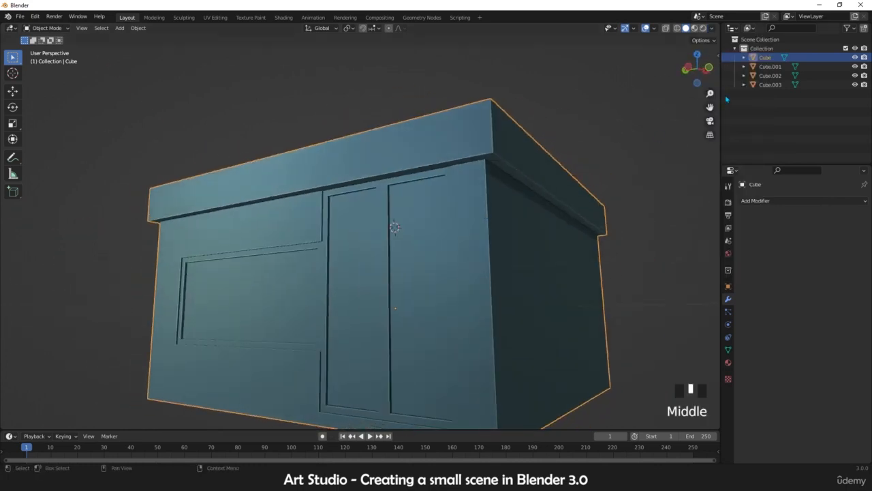
pyautogui.click(712, 28)
pyautogui.click(668, 141)
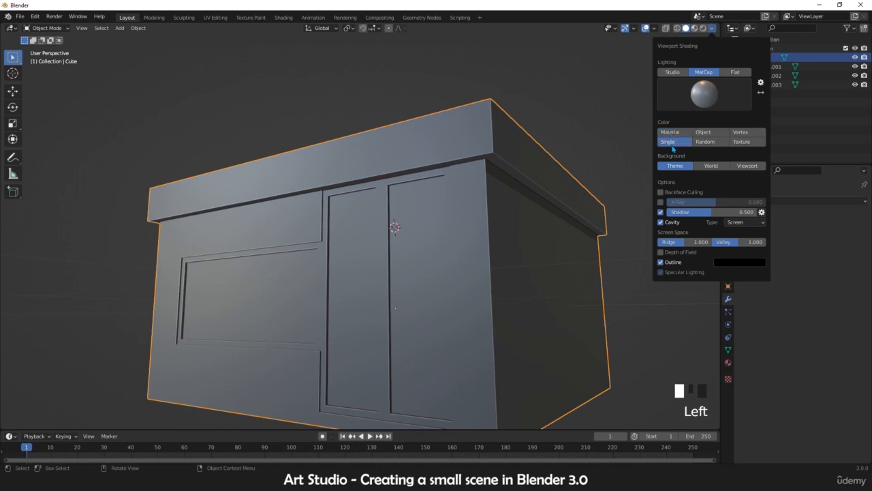
pyautogui.click(714, 151)
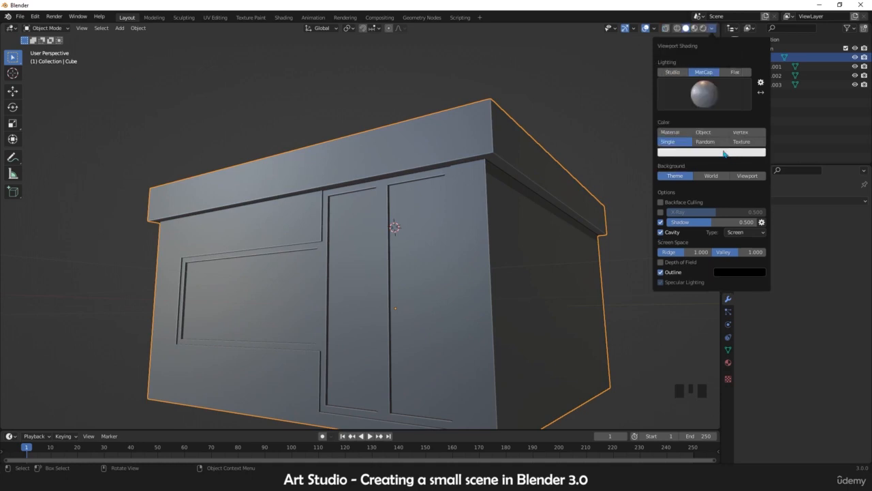
pyautogui.click(681, 134)
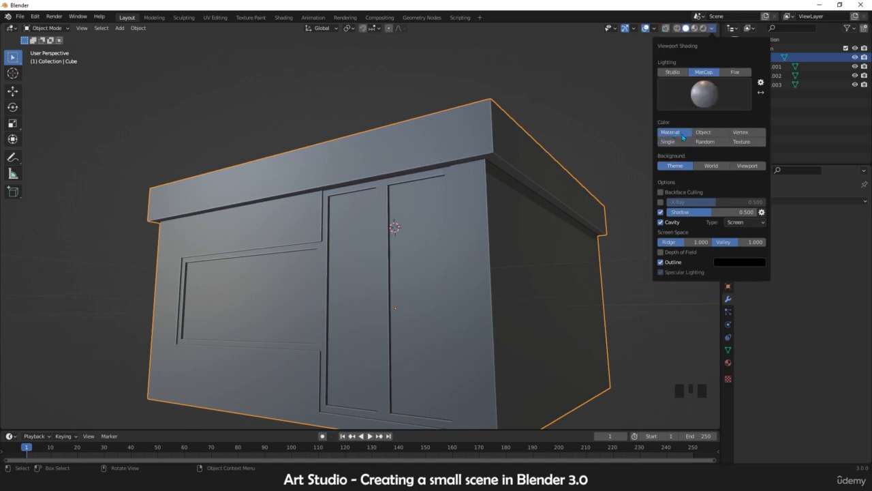
pyautogui.click(712, 29)
# Step: Add a plane mesh to the scene
pyautogui.scroll(-3, 426, 272)
pyautogui.moveTo(400, 192)
pyautogui.mouseDown(button='middle')
pyautogui.moveTo(427, 273)
pyautogui.moveTo(352, 263)
pyautogui.mouseUp(button='middle')
pyautogui.scroll(3, 441, 263)
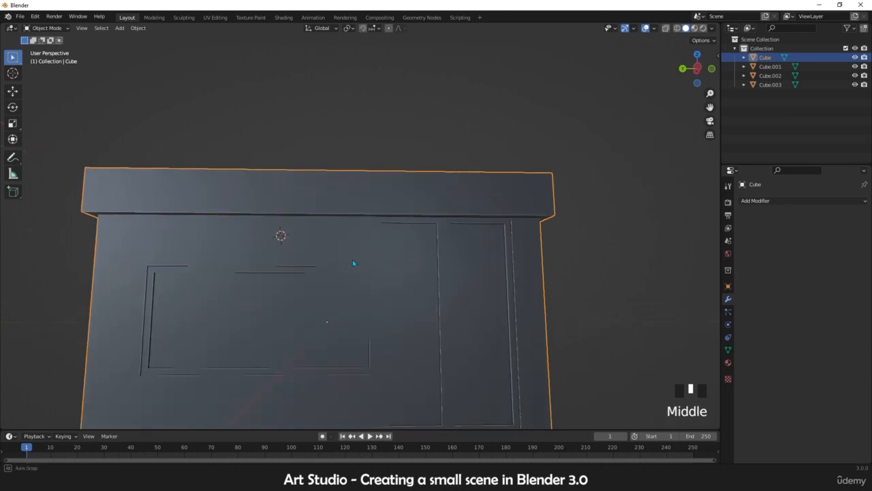
pyautogui.keyDown('shift'); pyautogui.rightClick(307, 224); pyautogui.keyUp('shift')
pyautogui.moveTo(306, 224); pyautogui.dragTo(245, 250, button='middle')
pyautogui.scroll(2, 288, 228)
pyautogui.hotkey('shift', 'a')
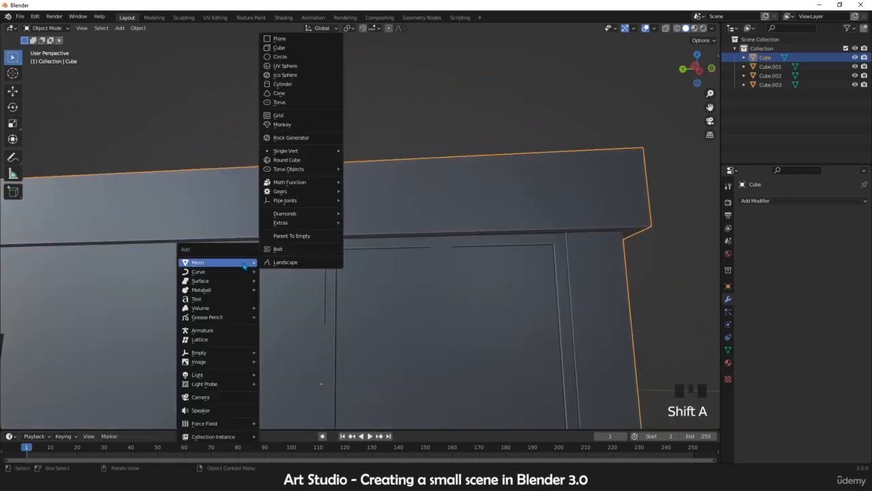
pyautogui.click(120, 28)
pyautogui.moveTo(129, 39)
pyautogui.hotkey('shift', 'a')
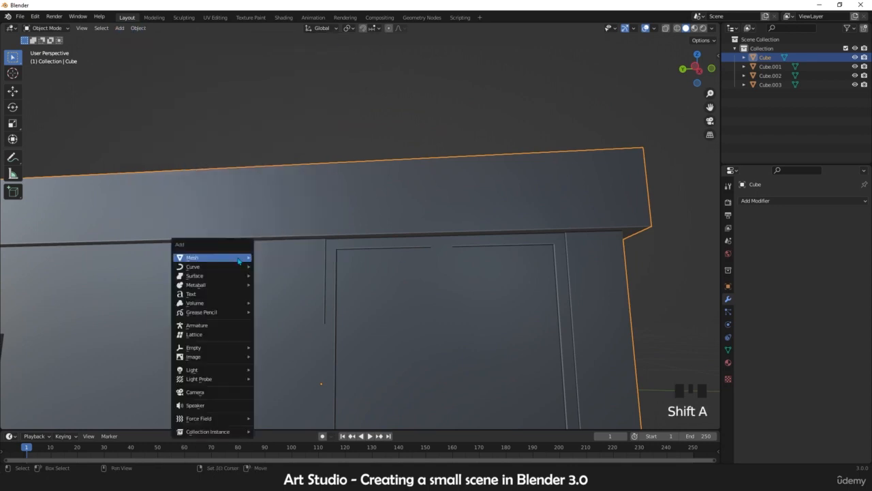
pyautogui.moveTo(239, 260)
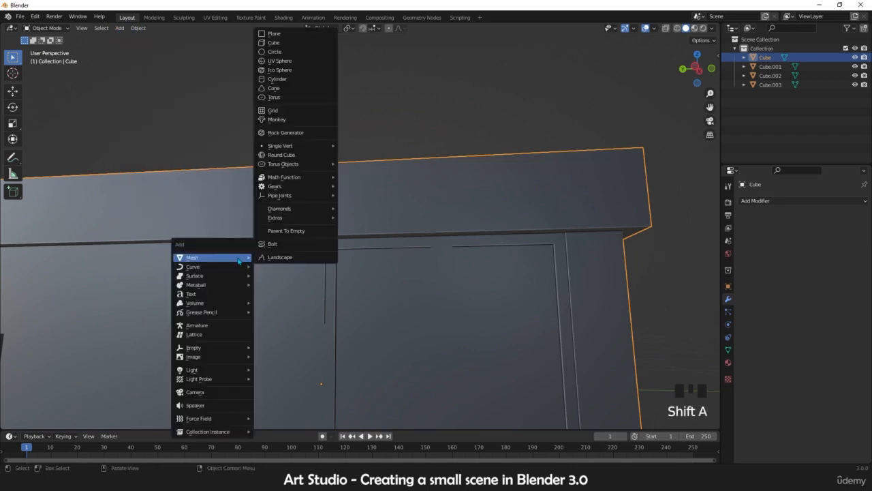
pyautogui.click(283, 38)
pyautogui.scroll(-6, 321, 272)
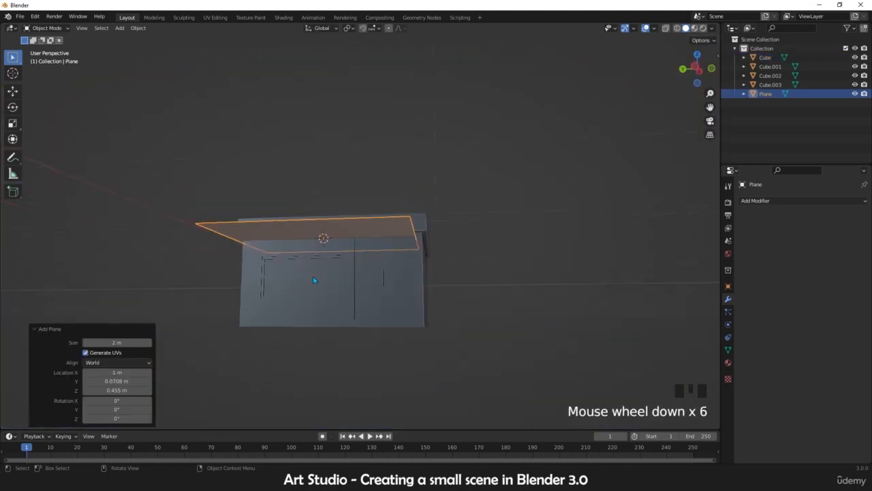
# Step: In top view, move the plane beside the building and scale it to 0.95
pyautogui.moveTo(320, 273); pyautogui.dragTo(353, 339, button='middle')
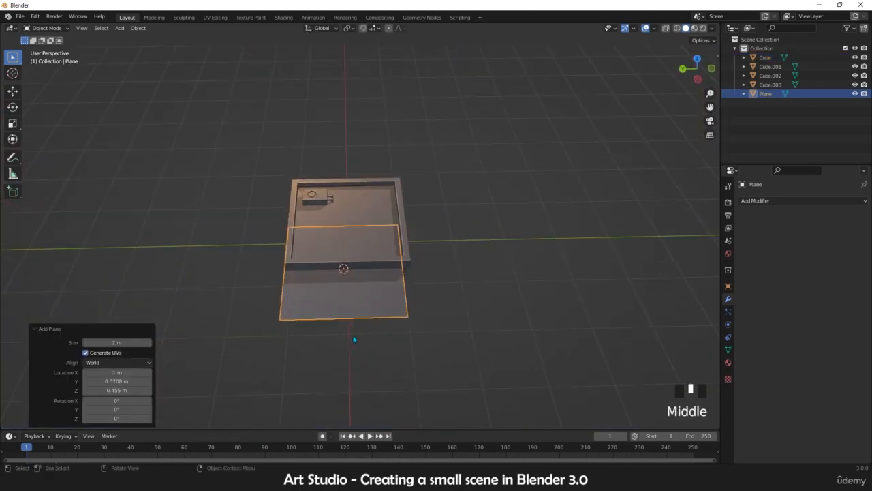
pyautogui.press('KP_7')
pyautogui.scroll(3, 346, 228)
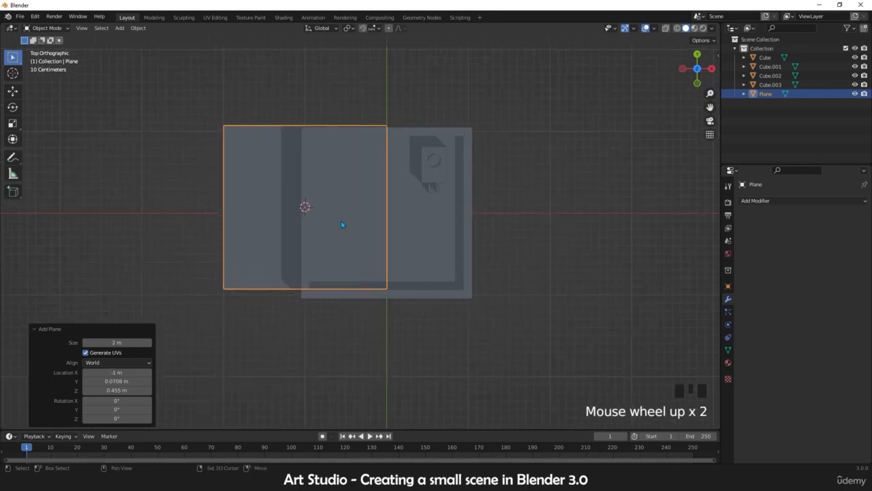
pyautogui.press('g')
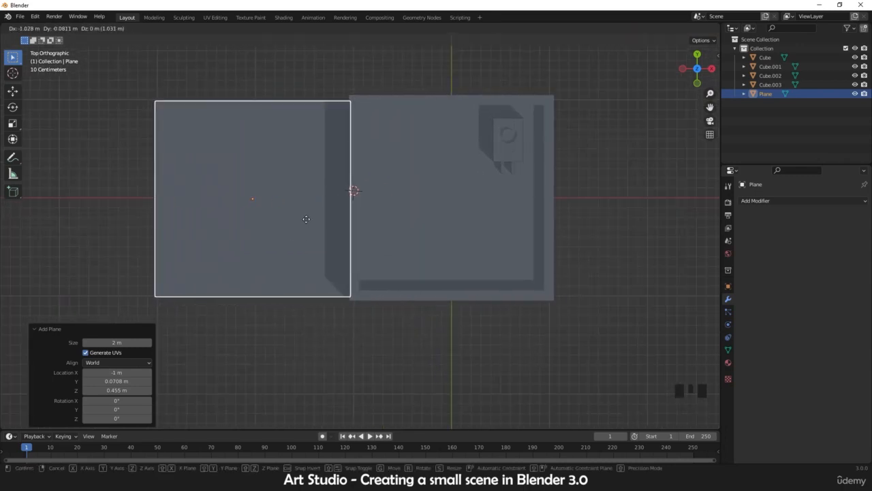
pyautogui.click(302, 220)
pyautogui.press('s')
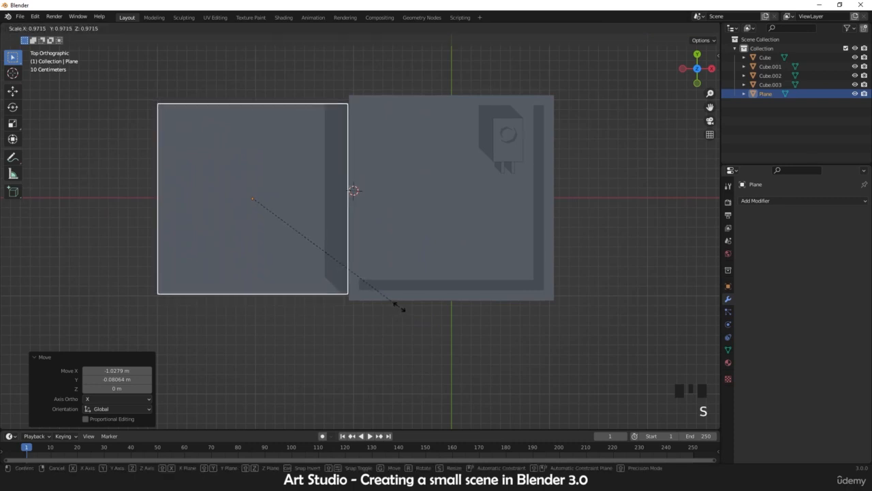
pyautogui.click(396, 306)
pyautogui.press('g')
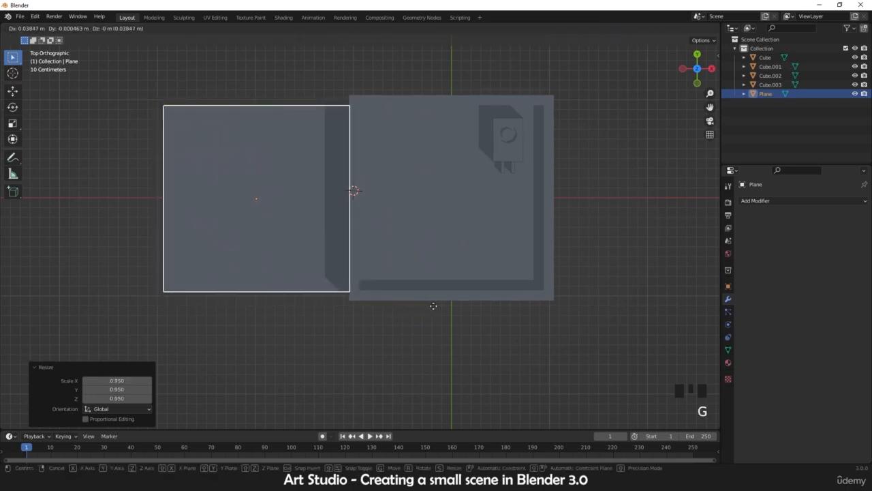
pyautogui.click(436, 308)
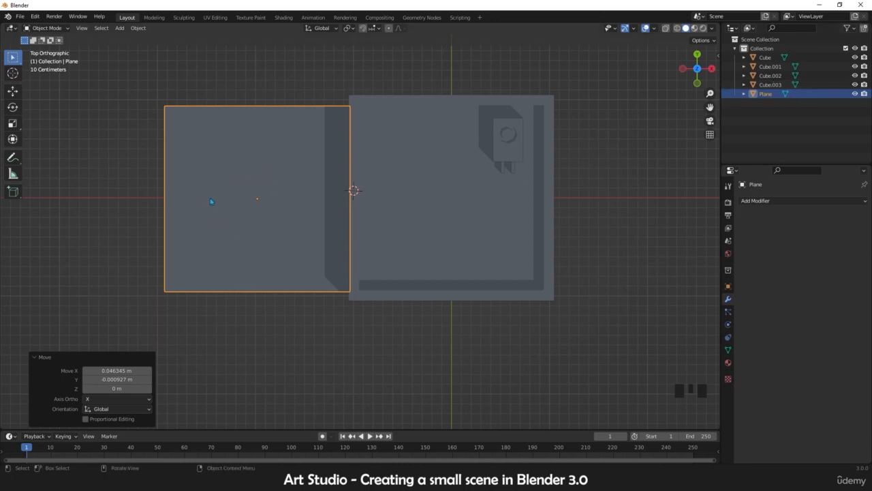
# Step: In edit mode, select the plane's outer edge and move it about 1.58 m along X toward the building
pyautogui.press('Tab')
pyautogui.press('2')
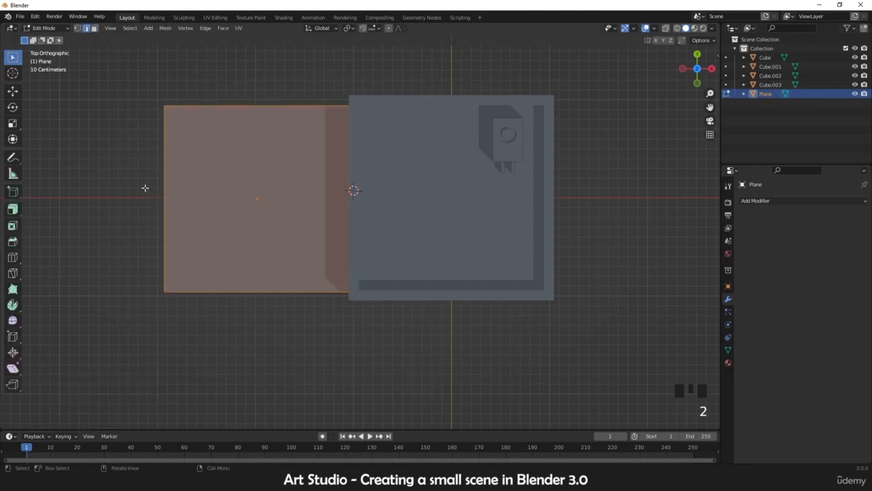
pyautogui.click(170, 181)
pyautogui.press('g')
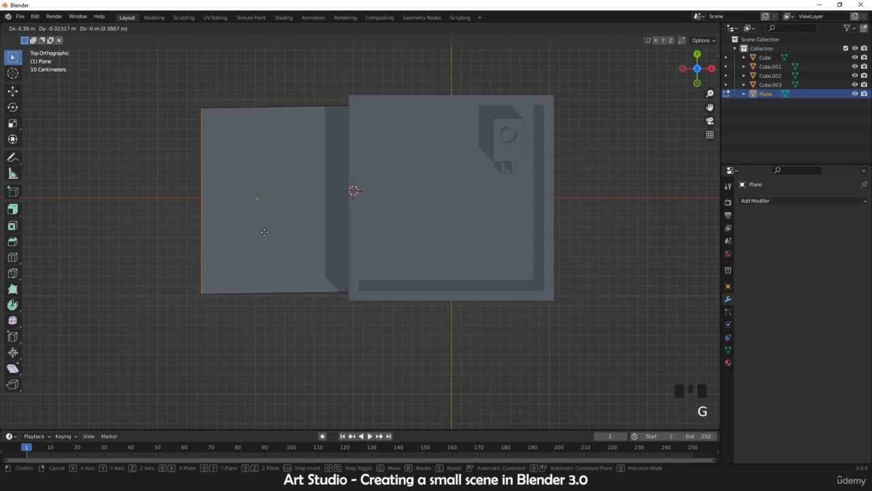
pyautogui.press('x')
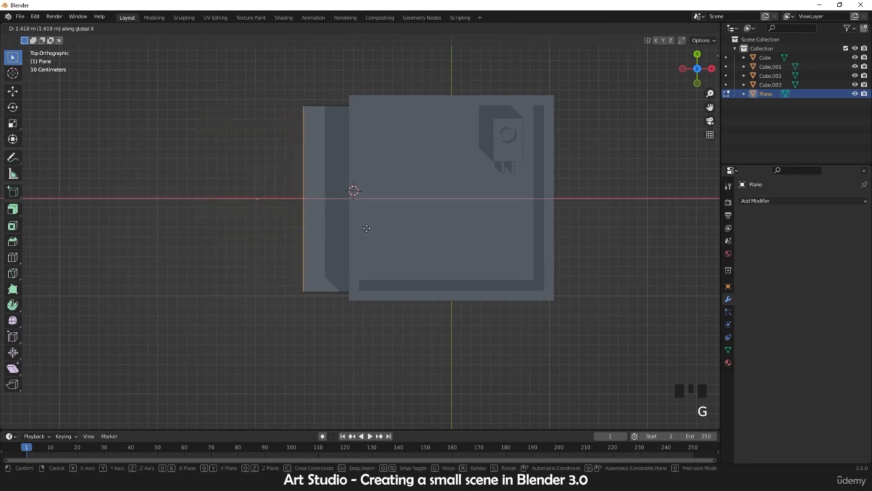
pyautogui.click(382, 229)
pyautogui.moveTo(382, 229); pyautogui.dragTo(377, 167, button='middle')
pyautogui.scroll(2, 377, 167)
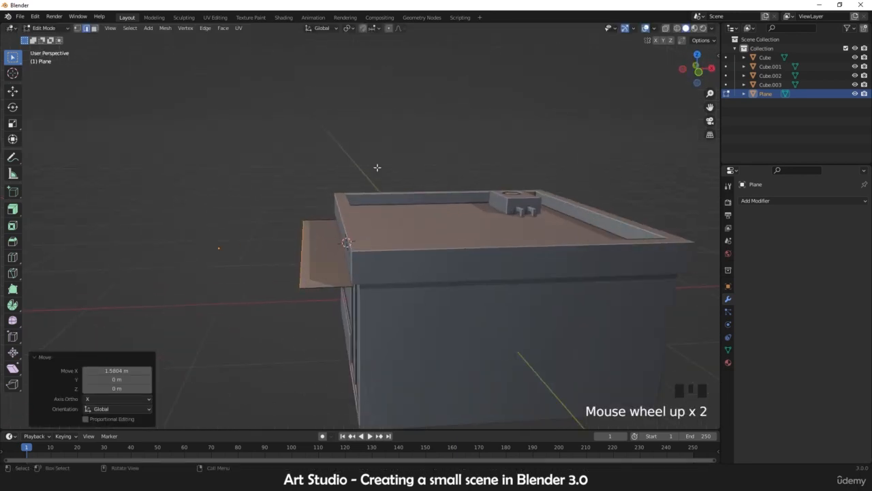
# Step: In front view, move the outer edge downward so the plane slopes away from the building like an awning
pyautogui.press('KP_1')
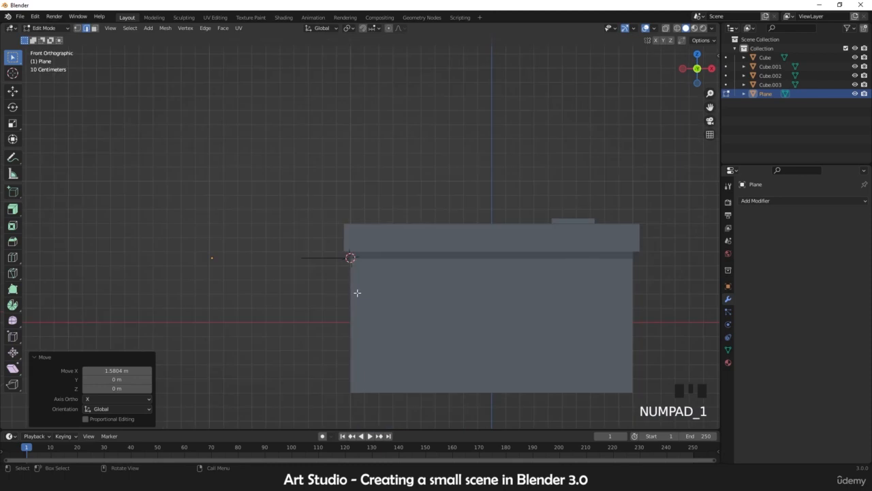
pyautogui.press('g')
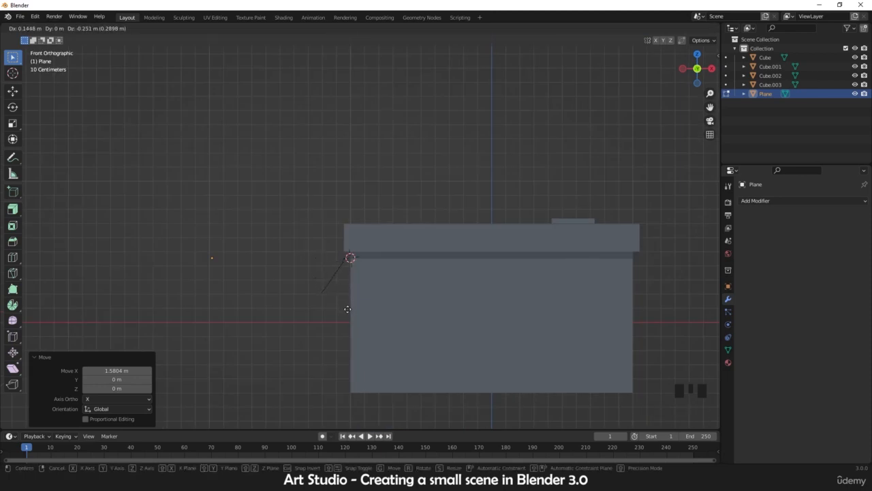
pyautogui.click(348, 308)
pyautogui.scroll(4, 344, 289)
pyautogui.scroll(3, 364, 243)
# Step: Select the awning's upper edge and move it against the building's front wall
pyautogui.press('Tab')
pyautogui.scroll(-2, 320, 297)
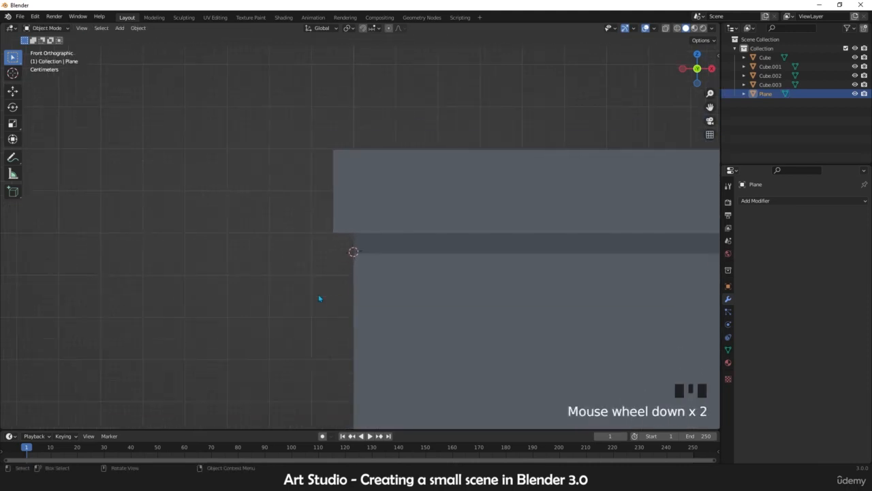
pyautogui.scroll(-5, 319, 298)
pyautogui.scroll(4, 327, 293)
pyautogui.press('Tab')
pyautogui.scroll(1, 335, 280)
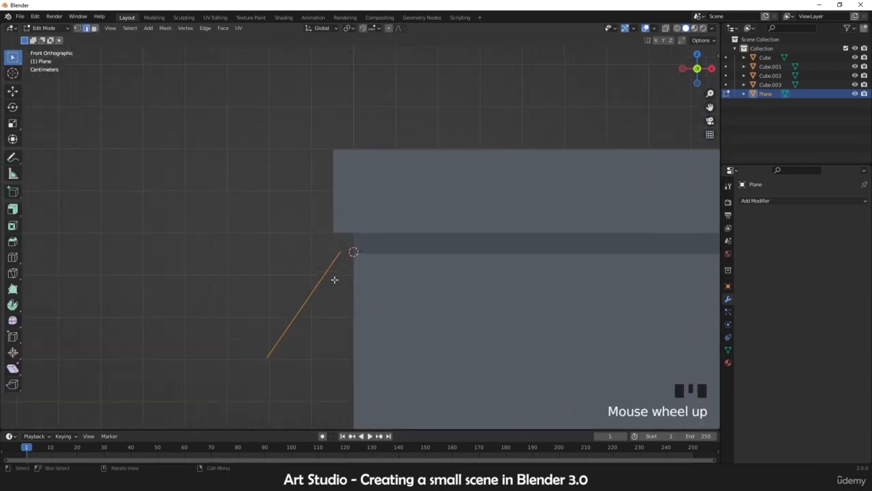
pyautogui.scroll(1, 334, 279)
pyautogui.scroll(2, 329, 261)
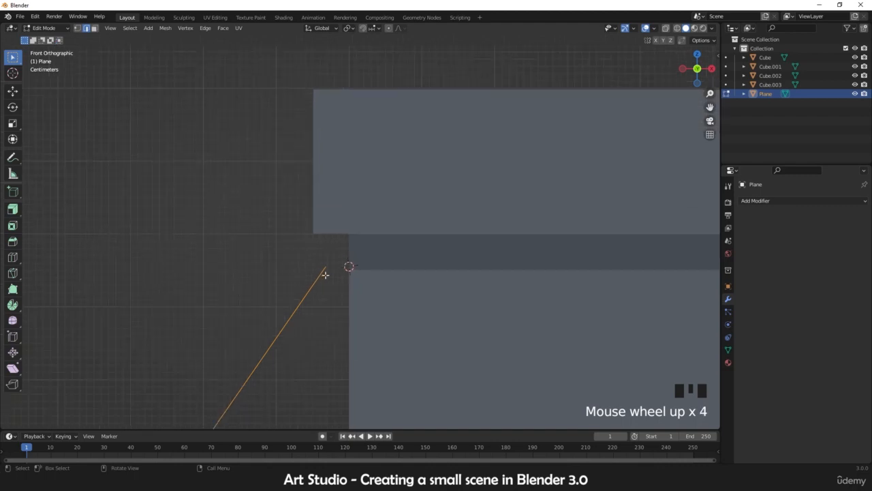
pyautogui.keyDown('shift'); pyautogui.moveTo(332, 288); pyautogui.dragTo(358, 262, button='middle'); pyautogui.keyUp('shift')
pyautogui.press('g')
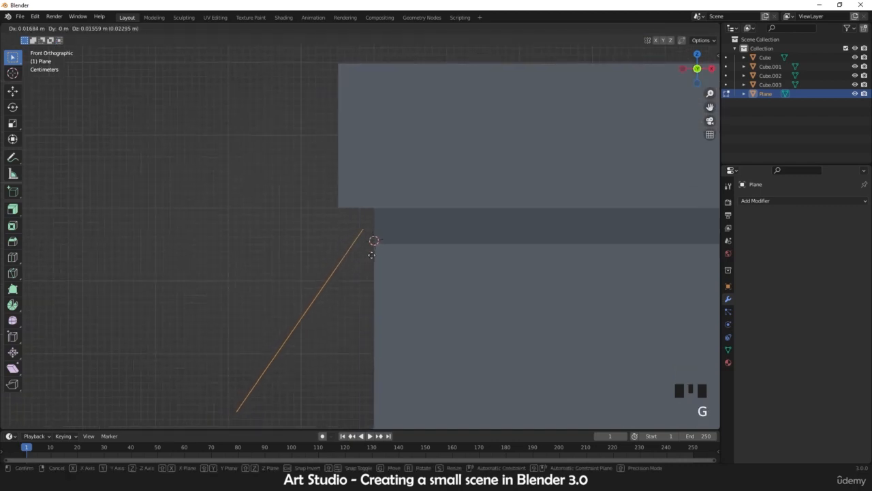
pyautogui.click(374, 247)
# Step: Select the awning's upper edge and snap the 3D cursor to it
pyautogui.moveTo(374, 243); pyautogui.dragTo(416, 241, button='middle')
pyautogui.scroll(-8, 400, 256)
pyautogui.scroll(1, 405, 253)
pyautogui.click(402, 251)
pyautogui.scroll(1, 399, 243)
pyautogui.keyDown('shift'); pyautogui.moveTo(375, 243); pyautogui.dragTo(407, 256, button='middle'); pyautogui.keyUp('shift')
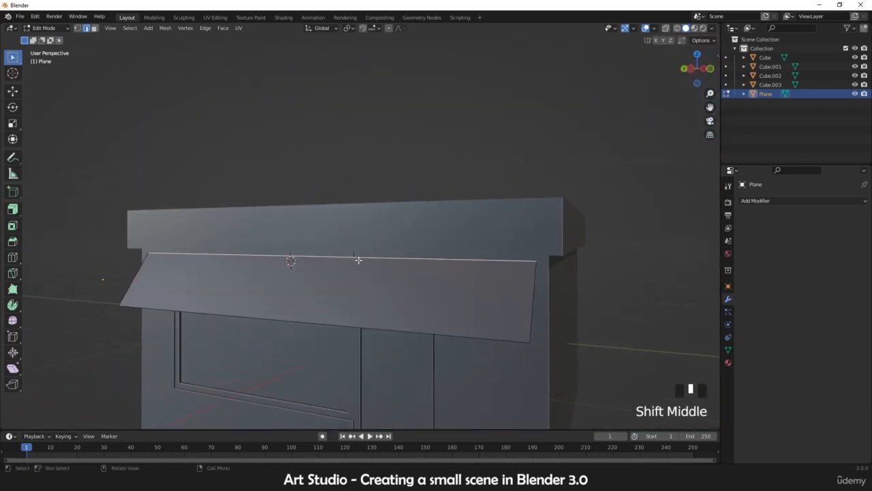
pyautogui.moveTo(345, 263)
pyautogui.mouseDown(button='middle')
pyautogui.moveTo(373, 258)
pyautogui.moveTo(355, 259)
pyautogui.mouseUp(button='middle')
pyautogui.scroll(2, 366, 263)
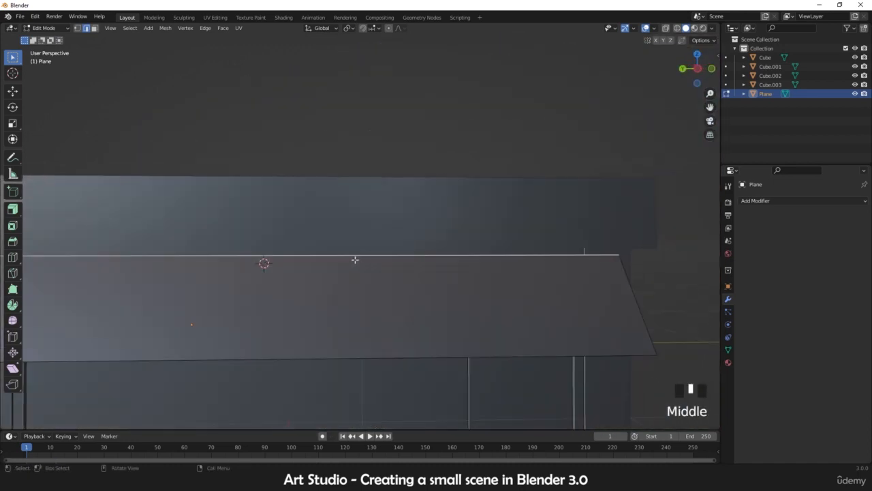
pyautogui.hotkey('shift', 's')
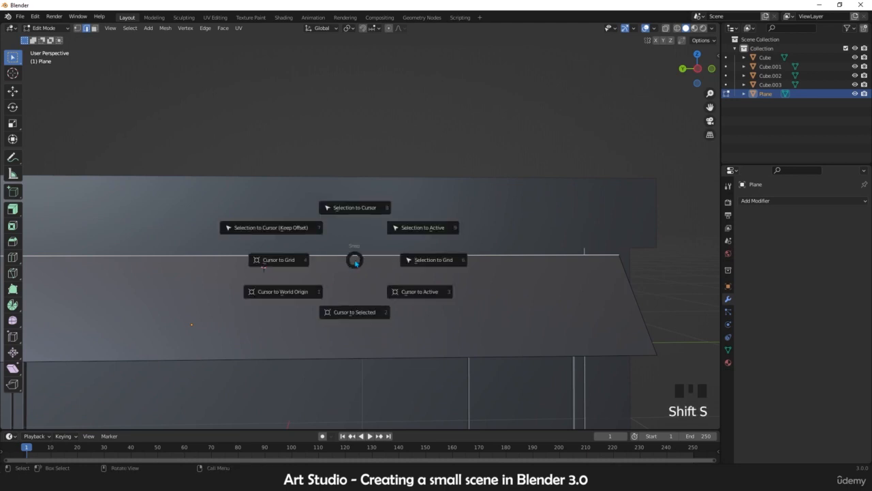
pyautogui.click(354, 312)
pyautogui.scroll(-3, 360, 277)
# Step: Return to object mode and inspect the awning plane against the building from several angles
pyautogui.press('Tab')
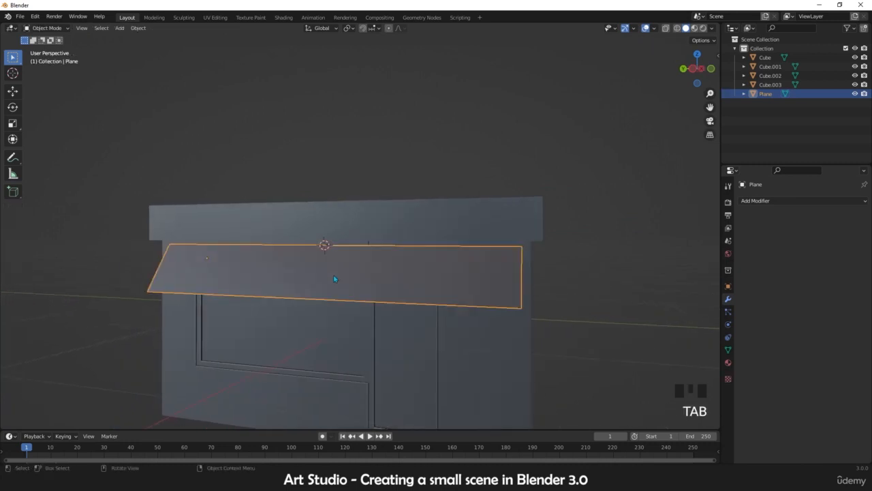
pyautogui.moveTo(334, 278); pyautogui.dragTo(344, 252, button='middle')
pyautogui.scroll(2, 327, 254)
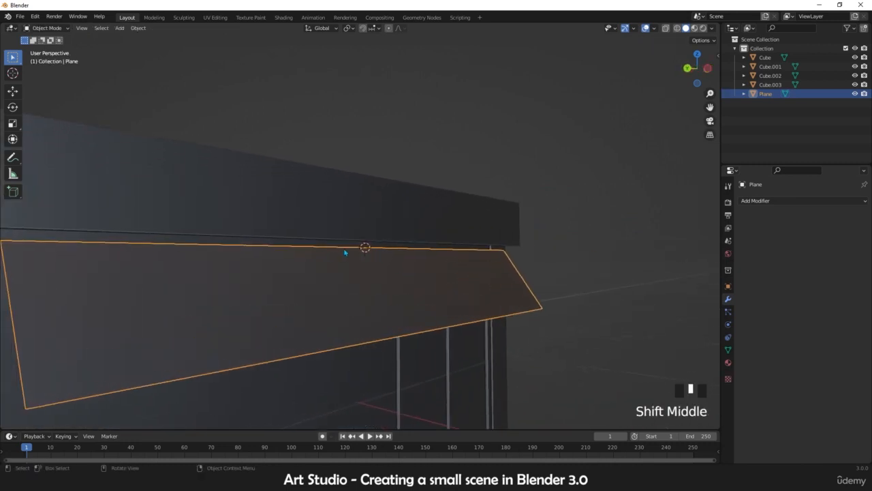
pyautogui.scroll(-3, 382, 255)
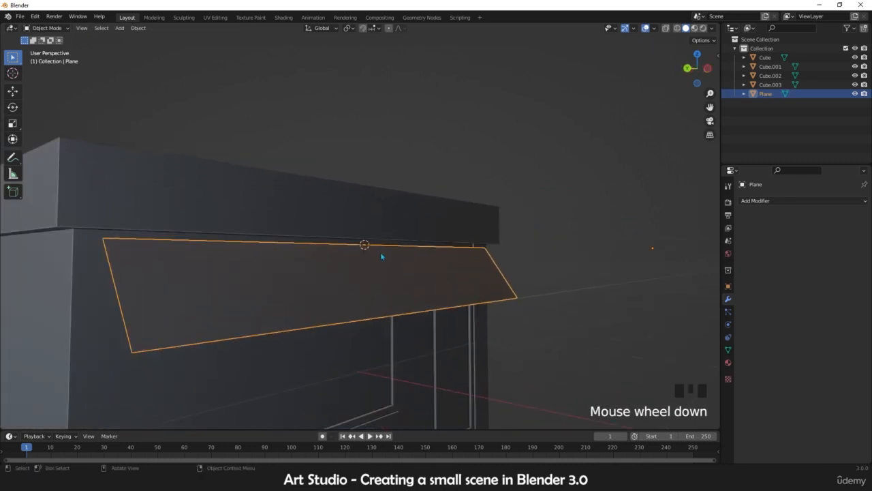
pyautogui.scroll(1, 403, 268)
pyautogui.moveTo(403, 268); pyautogui.dragTo(429, 279, button='middle')
pyautogui.keyDown('shift'); pyautogui.moveTo(477, 267); pyautogui.dragTo(366, 257, button='middle'); pyautogui.keyUp('shift')
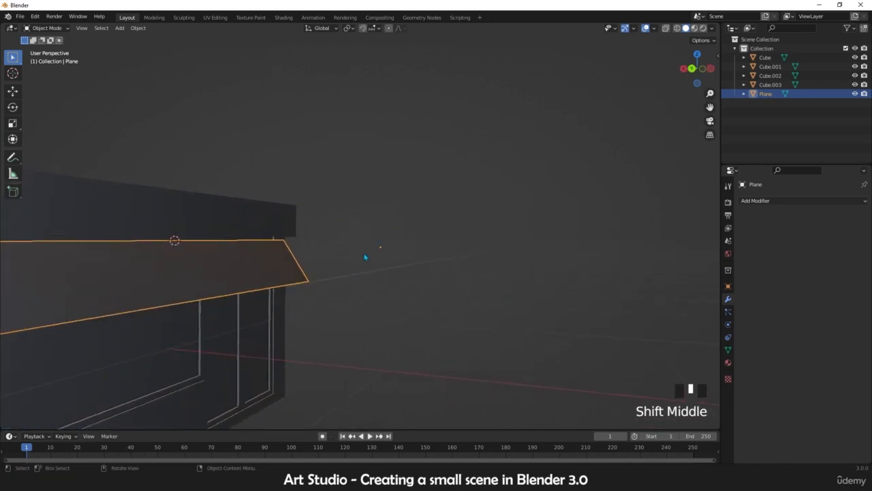
pyautogui.scroll(3, 368, 258)
pyautogui.moveTo(424, 257); pyautogui.dragTo(378, 289)
pyautogui.scroll(3, 407, 276)
pyautogui.scroll(-4, 409, 279)
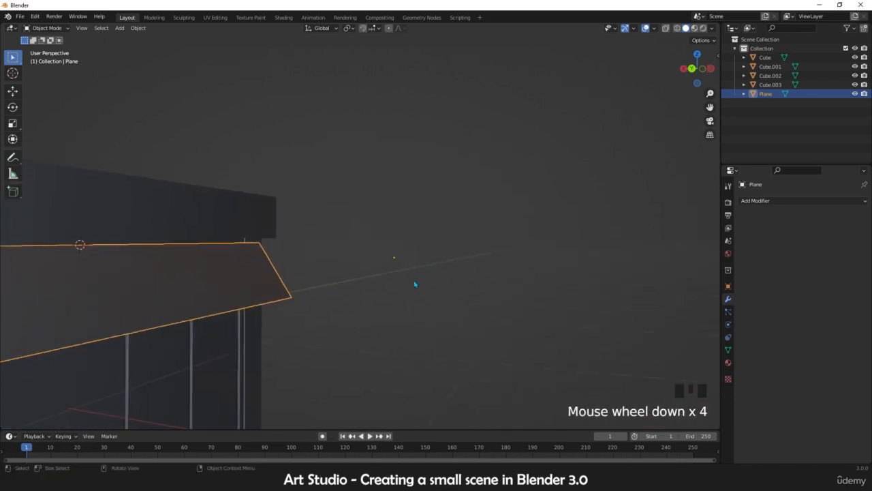
pyautogui.moveTo(414, 286); pyautogui.dragTo(380, 274, button='middle')
pyautogui.scroll(2, 371, 277)
pyautogui.scroll(-4, 391, 277)
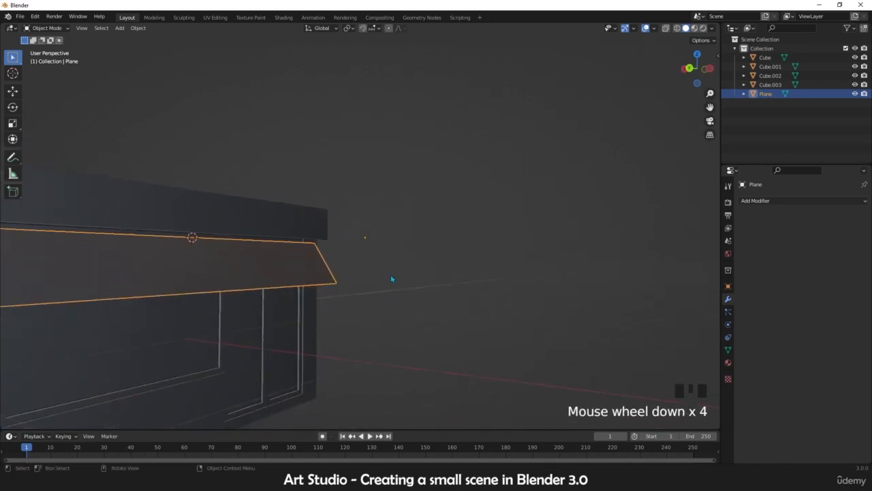
pyautogui.scroll(2, 321, 266)
pyautogui.keyDown('shift'); pyautogui.moveTo(321, 267); pyautogui.dragTo(462, 246, button='middle'); pyautogui.keyUp('shift')
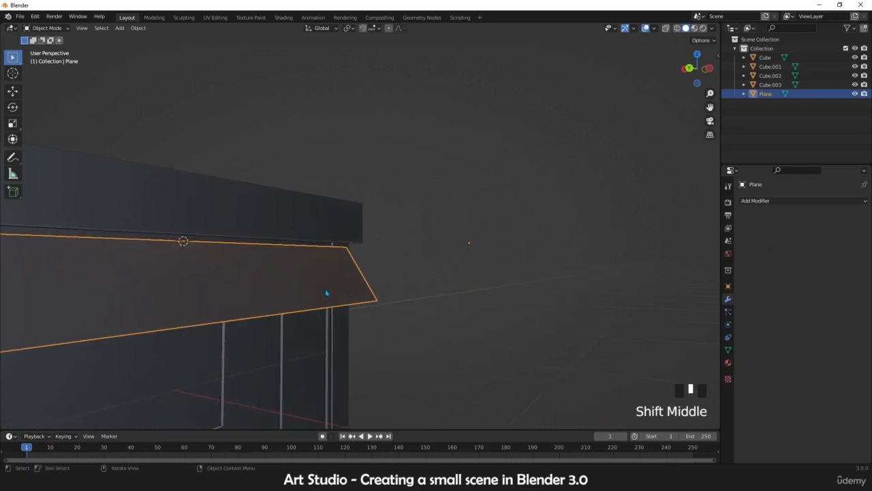
pyautogui.scroll(-1, 325, 293)
pyautogui.keyDown('shift'); pyautogui.moveTo(282, 288); pyautogui.dragTo(331, 294, button='middle'); pyautogui.keyUp('shift')
pyautogui.scroll(-2, 339, 280)
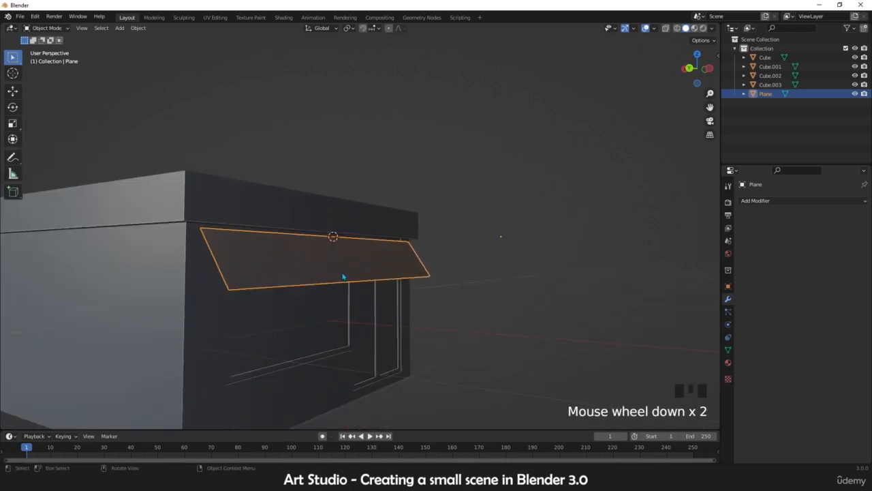
pyautogui.scroll(2, 331, 276)
pyautogui.scroll(-2, 350, 271)
pyautogui.keyDown('shift'); pyautogui.moveTo(350, 271); pyautogui.dragTo(371, 273, button='middle'); pyautogui.keyUp('shift')
# Step: Try to rotate the awning plane about the Y axis
pyautogui.click(342, 272)
pyautogui.click(369, 272)
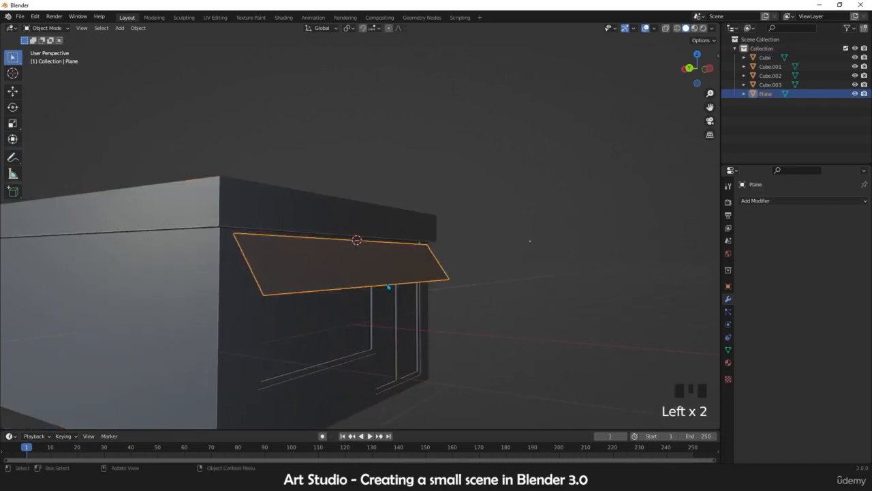
pyautogui.press('r')
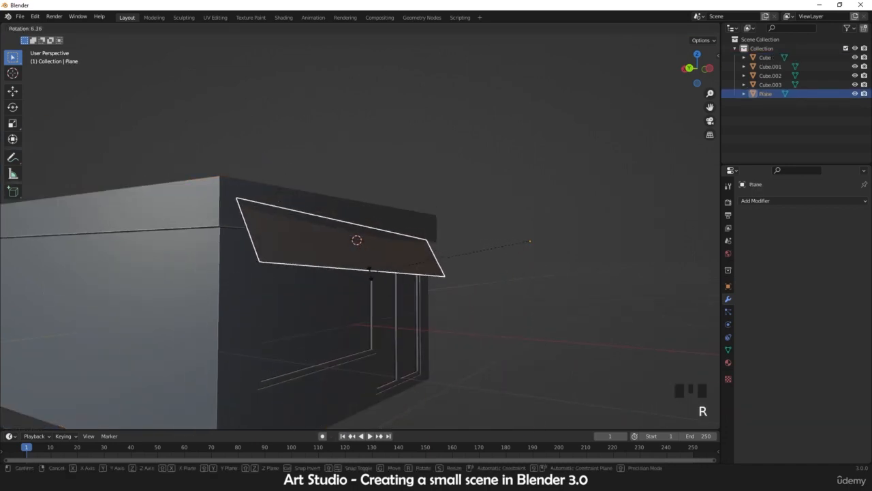
pyautogui.press('x')
pyautogui.press('y')
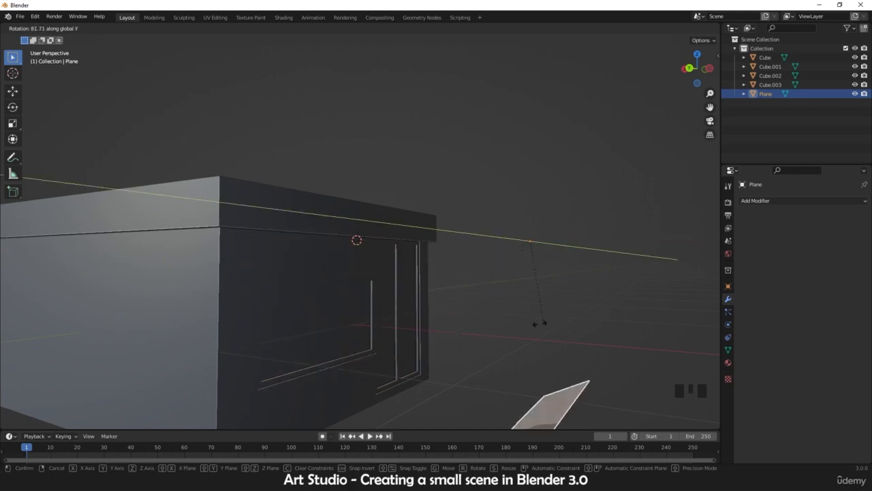
pyautogui.rightClick(477, 281)
# Step: Set the awning plane's origin to the 3D cursor
pyautogui.moveTo(456, 265); pyautogui.dragTo(390, 271, button='middle')
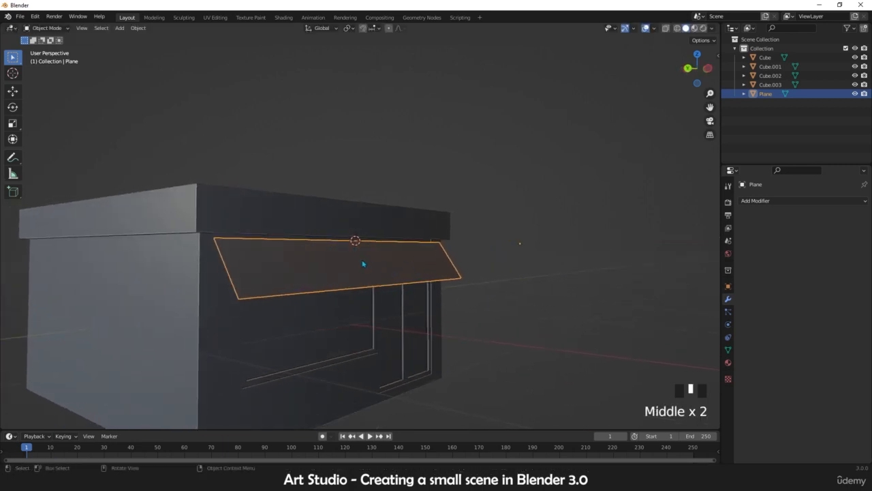
pyautogui.moveTo(413, 272); pyautogui.dragTo(454, 270, button='middle')
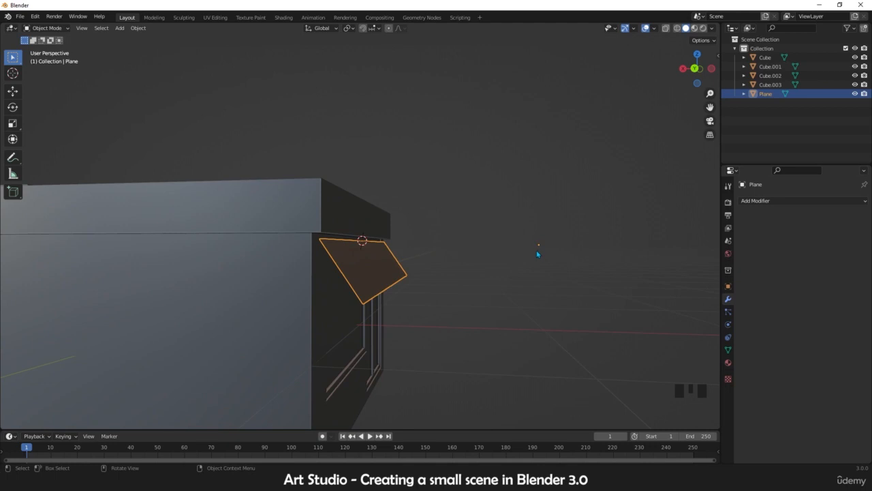
pyautogui.moveTo(537, 254); pyautogui.dragTo(471, 246, button='middle')
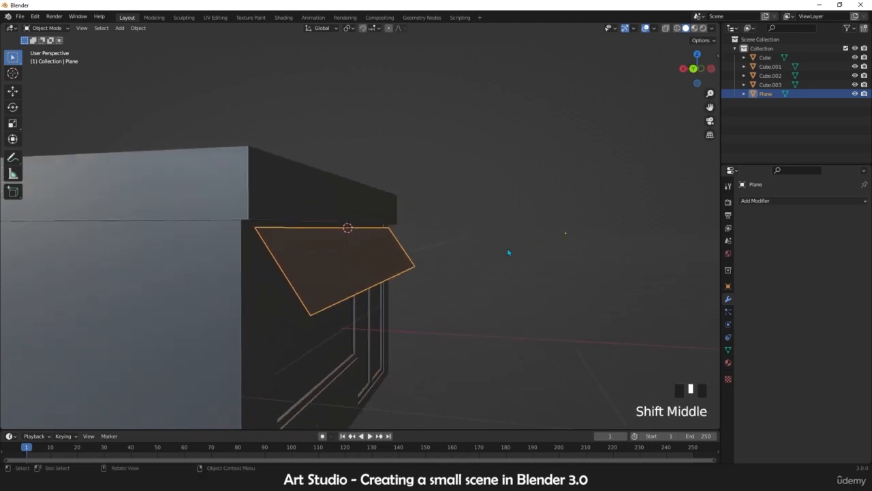
pyautogui.moveTo(368, 235); pyautogui.dragTo(346, 230, button='middle')
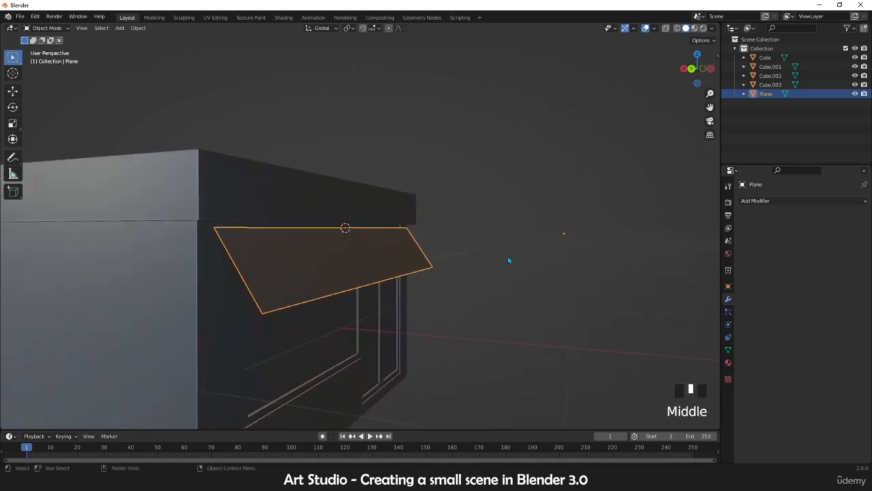
pyautogui.rightClick(511, 261)
pyautogui.moveTo(486, 291)
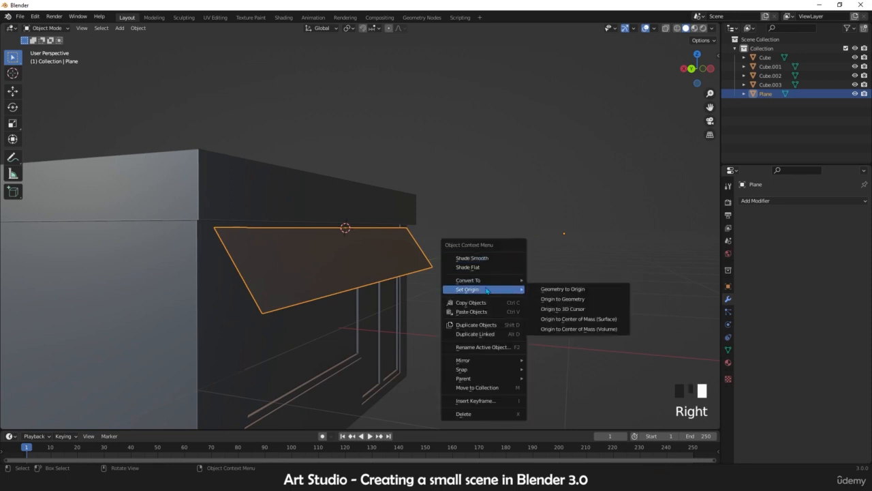
pyautogui.click(572, 313)
# Step: Add a cylinder at the 3D cursor and set its vertices to 16
pyautogui.moveTo(375, 253); pyautogui.dragTo(367, 275, button='middle')
pyautogui.scroll(-2, 300, 268)
pyautogui.moveTo(300, 268); pyautogui.dragTo(311, 241, button='middle')
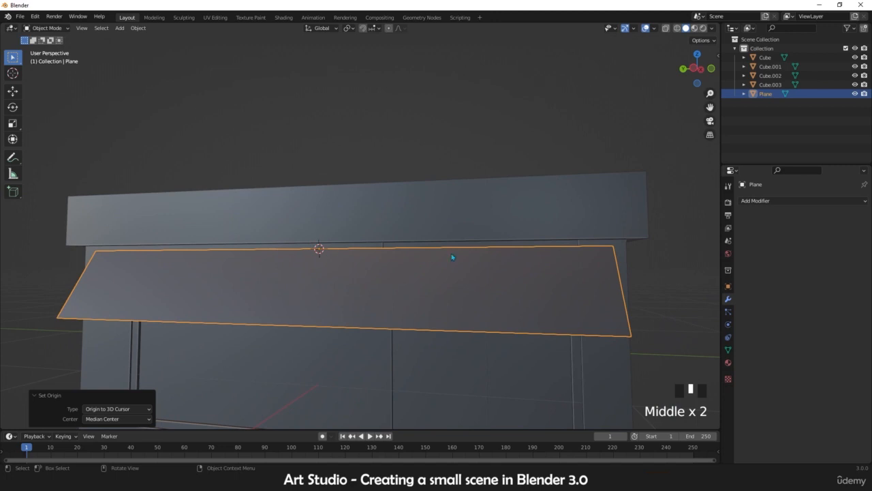
pyautogui.hotkey('shift', 'a')
pyautogui.moveTo(354, 252)
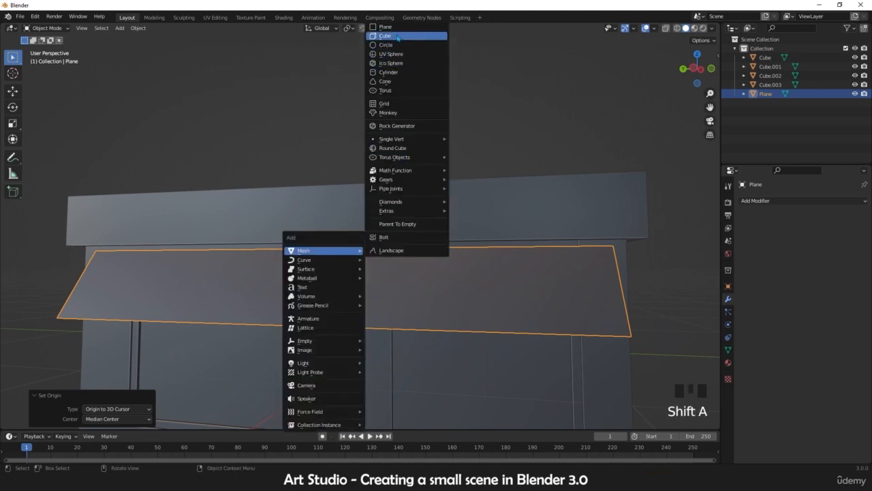
pyautogui.click(388, 71)
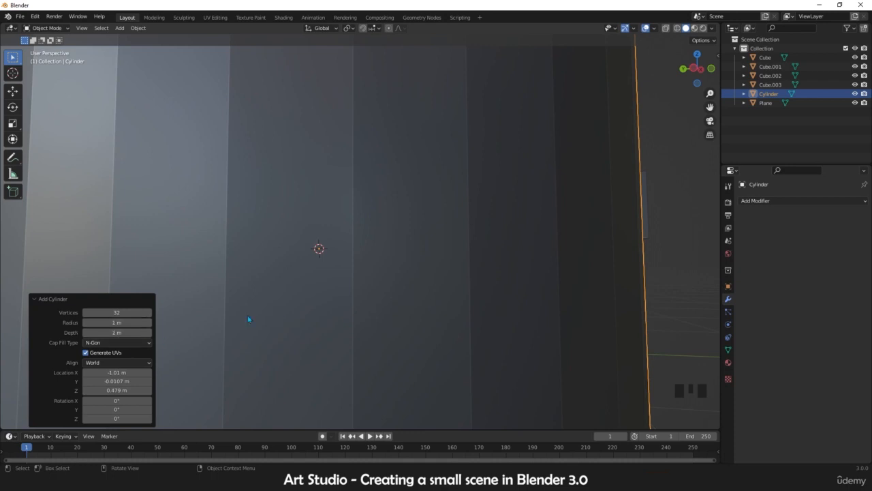
pyautogui.click(117, 312)
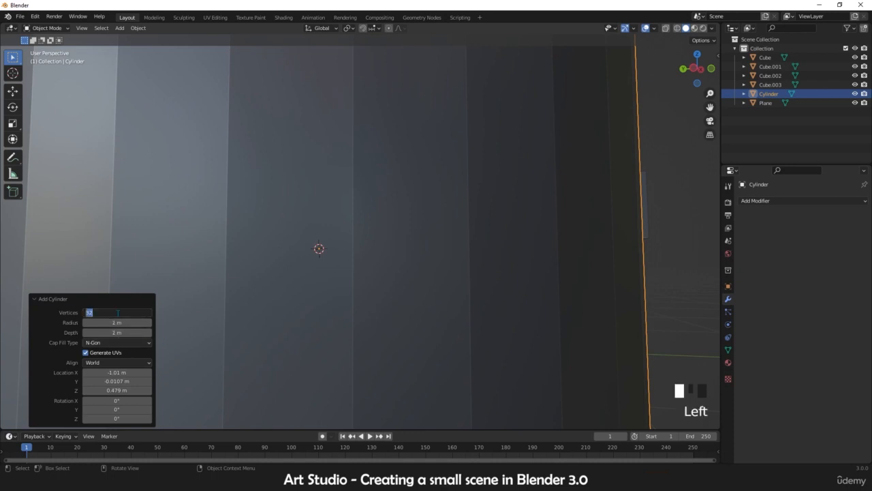
pyautogui.write('16')
pyautogui.press('Return')
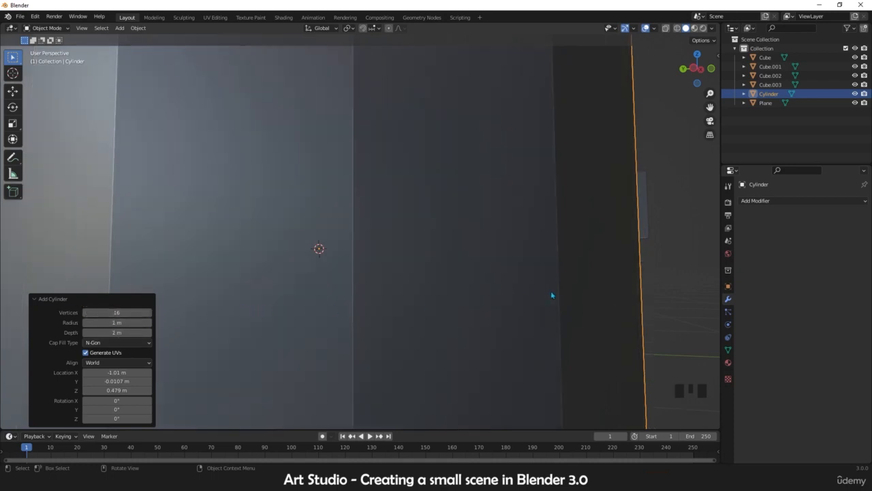
# Step: Scale the new cylinder down uniformly to about 0.421
pyautogui.press('s')
pyautogui.click(324, 254)
pyautogui.press('s')
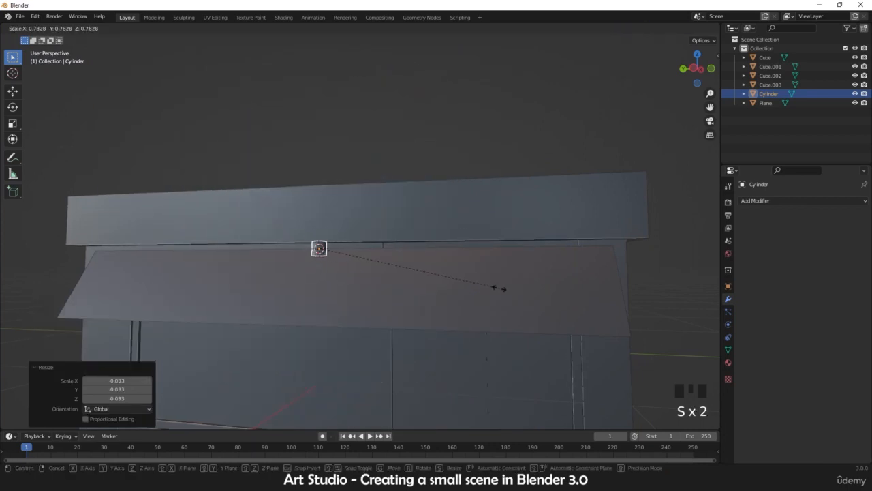
pyautogui.click(417, 275)
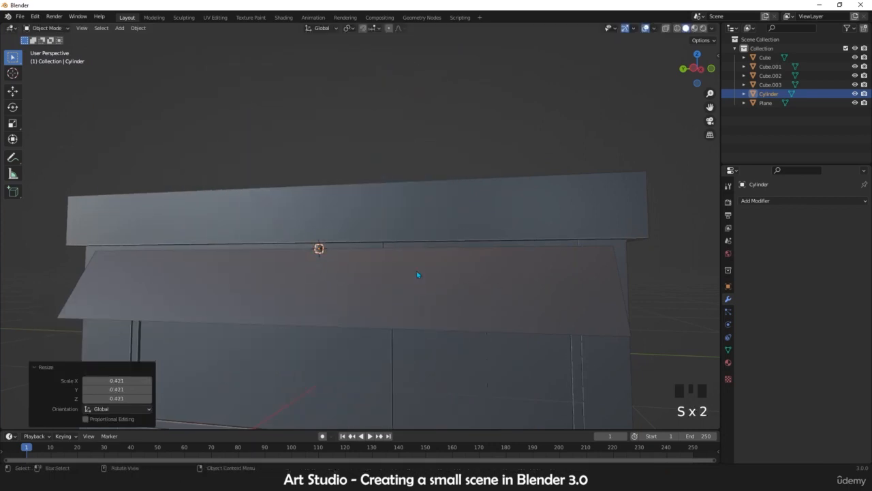
# Step: Rotate the cylinder 90° about the X axis
pyautogui.press('KP_1')
pyautogui.press('KP_3')
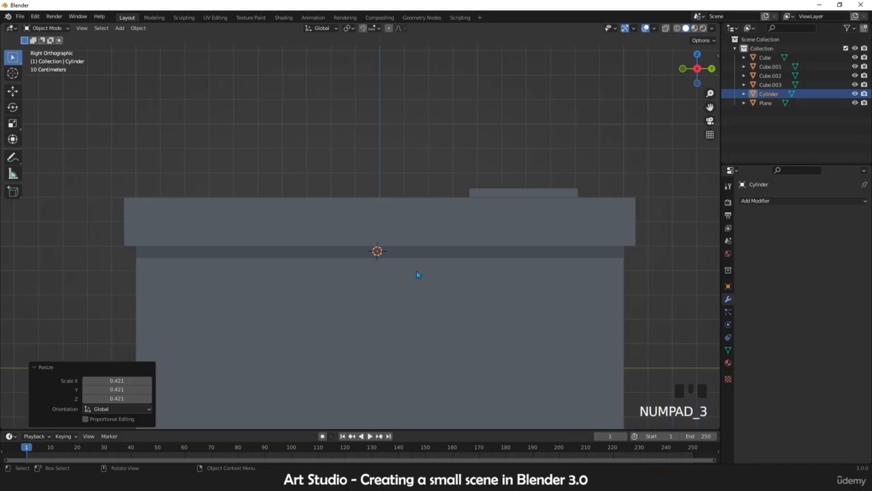
pyautogui.scroll(-1, 416, 271)
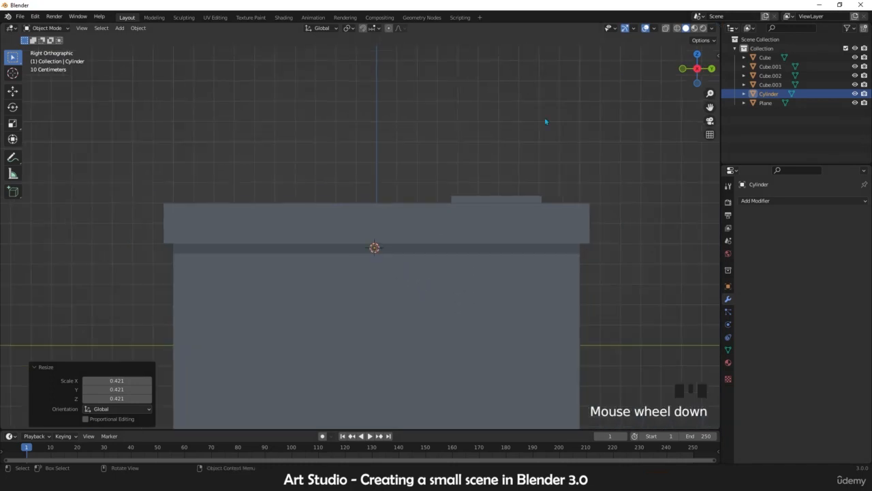
pyautogui.moveTo(355, 240); pyautogui.dragTo(365, 246, button='middle')
pyautogui.scroll(-4, 372, 258)
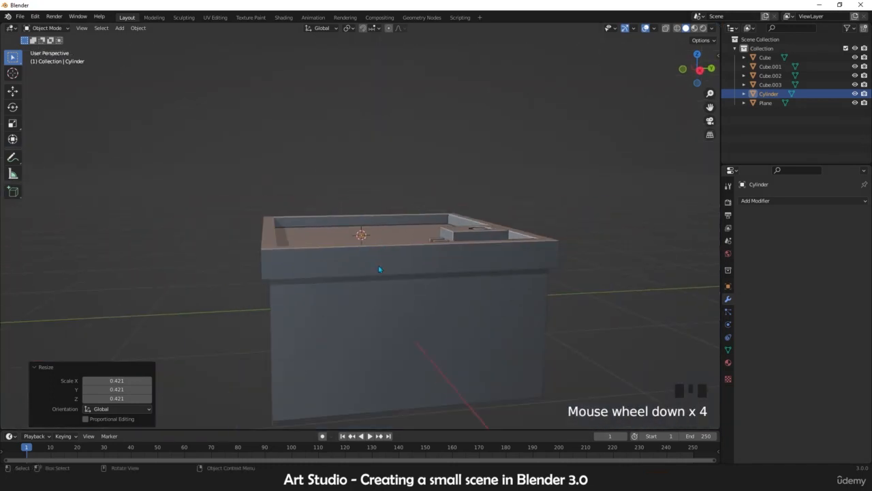
pyautogui.press('ctrl+KP_3')
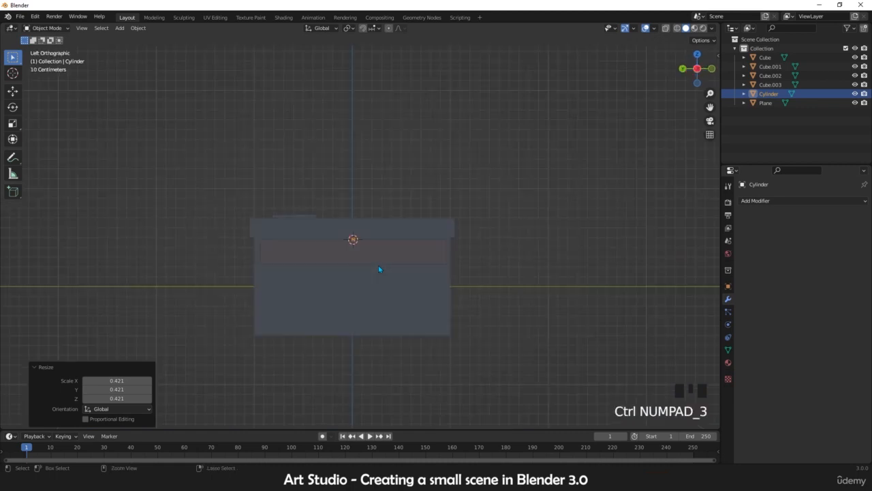
pyautogui.scroll(2, 380, 268)
pyautogui.moveTo(380, 269); pyautogui.dragTo(353, 279, button='middle')
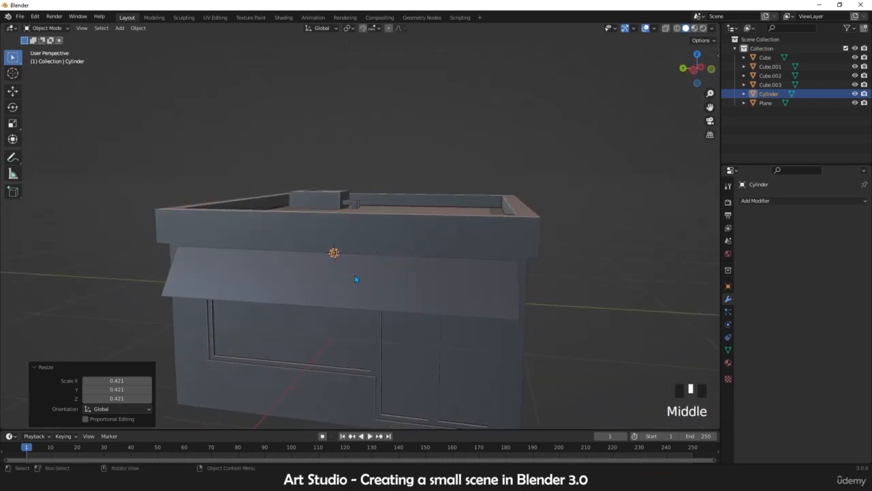
pyautogui.press('KP_3')
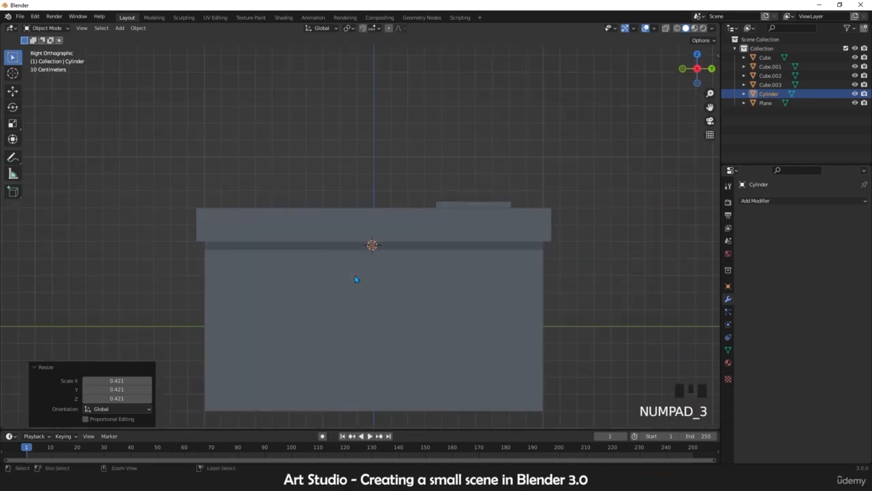
pyautogui.press('ctrl+KP_3')
pyautogui.scroll(7, 354, 279)
pyautogui.keyDown('shift'); pyautogui.moveTo(391, 266); pyautogui.dragTo(352, 295, button='middle'); pyautogui.keyUp('shift')
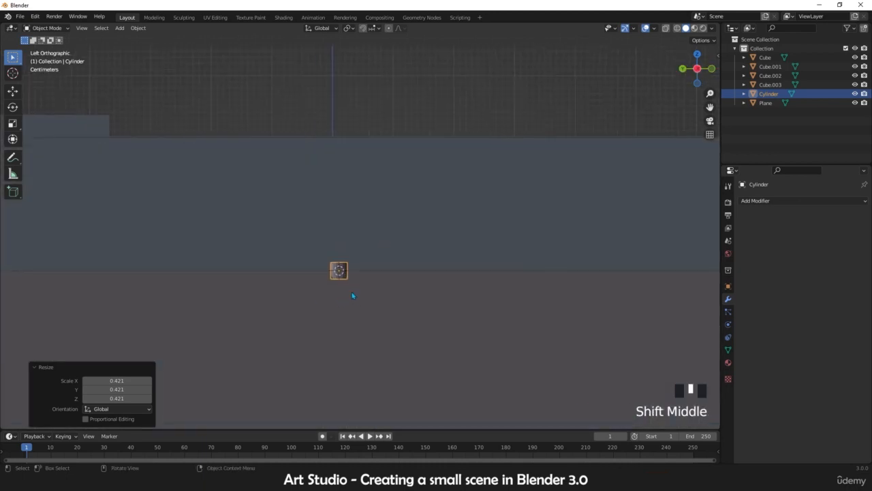
pyautogui.scroll(3, 349, 279)
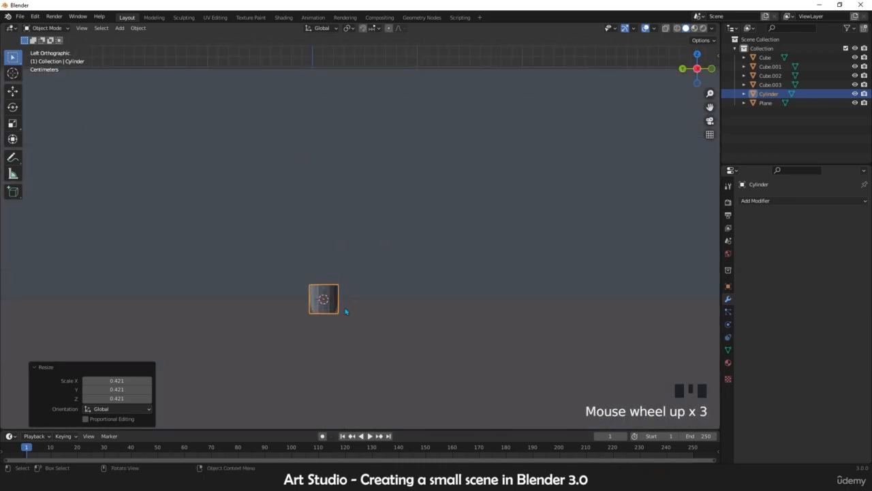
pyautogui.scroll(1, 299, 318)
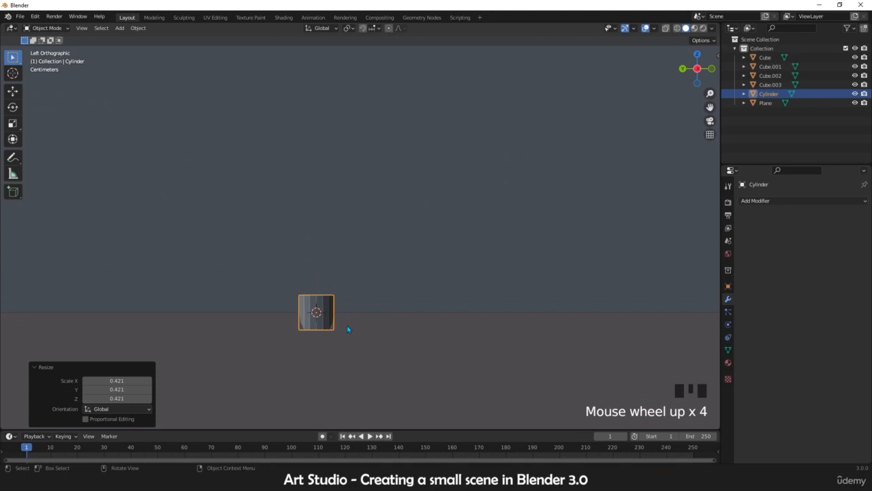
pyautogui.press('r')
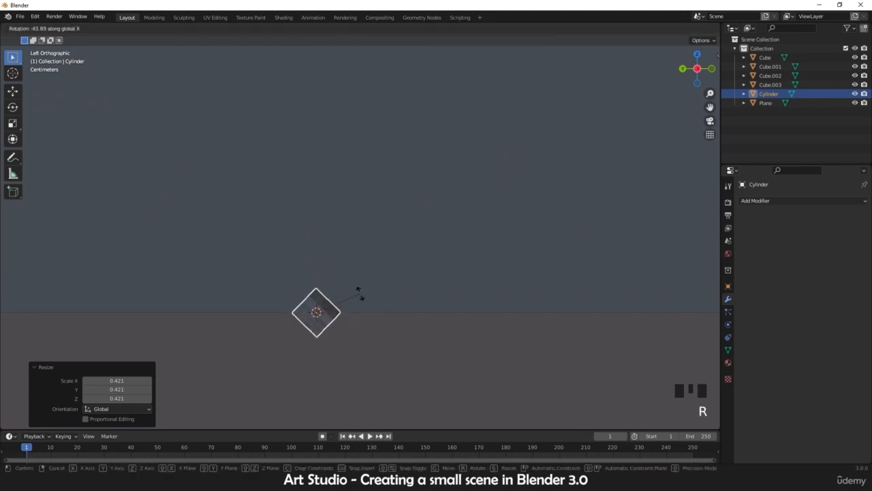
pyautogui.write('90')
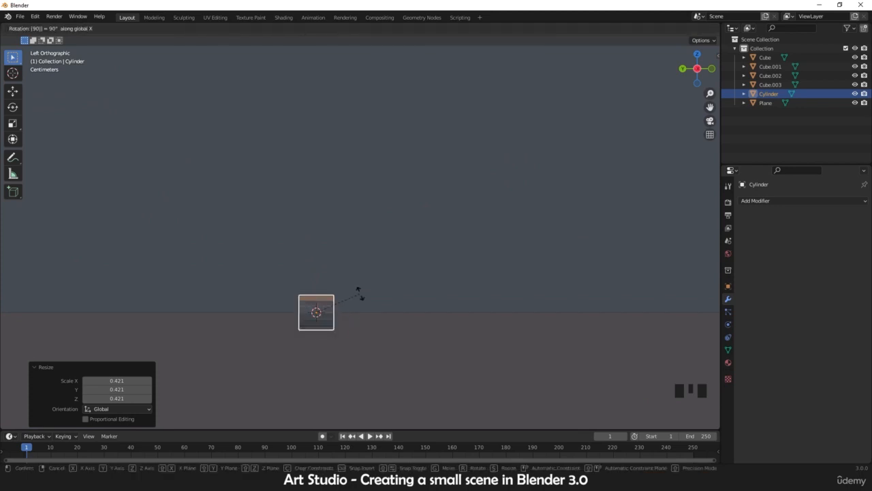
pyautogui.press('Return')
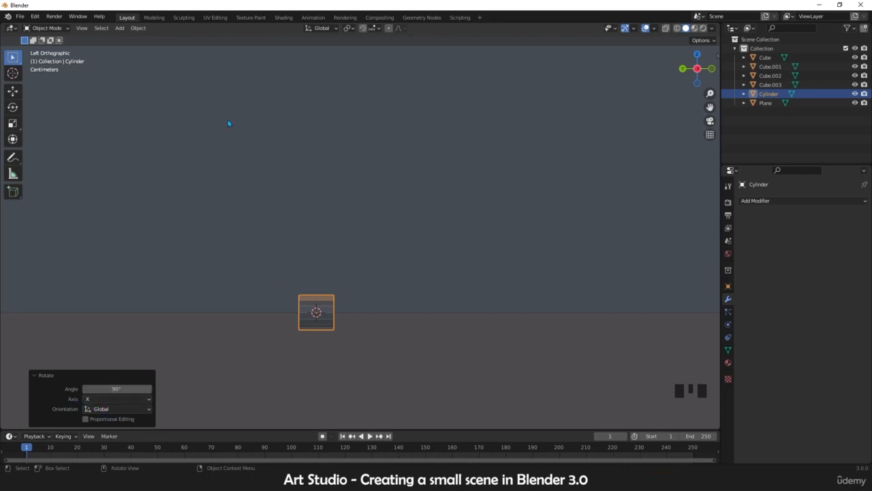
# Step: Stretch the cylinder along the Y axis, about 71.5 times, so it spans the awning's top edge
pyautogui.scroll(-10, 339, 316)
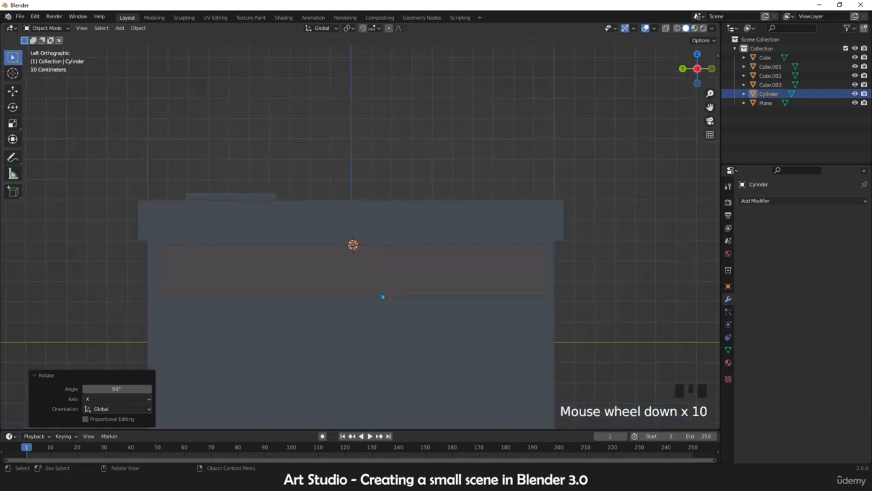
pyautogui.press('s')
pyautogui.press('x')
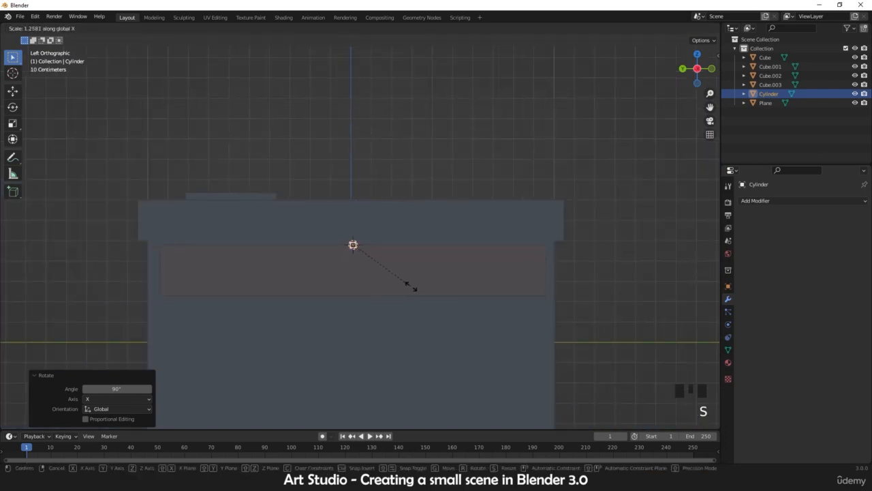
pyautogui.press('y')
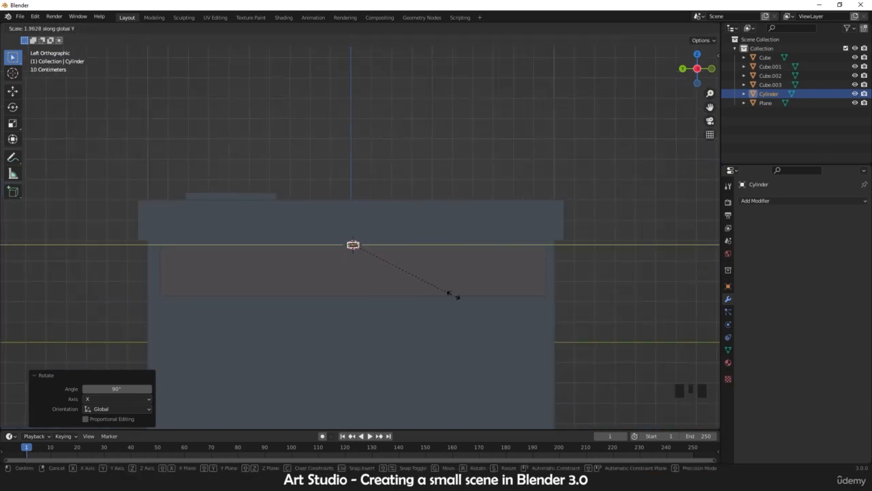
pyautogui.click(87, 270)
# Step: Shorten the cylinder slightly along the Y axis to fit the awning's width
pyautogui.moveTo(177, 259); pyautogui.dragTo(395, 280, button='middle')
pyautogui.scroll(3, 450, 275)
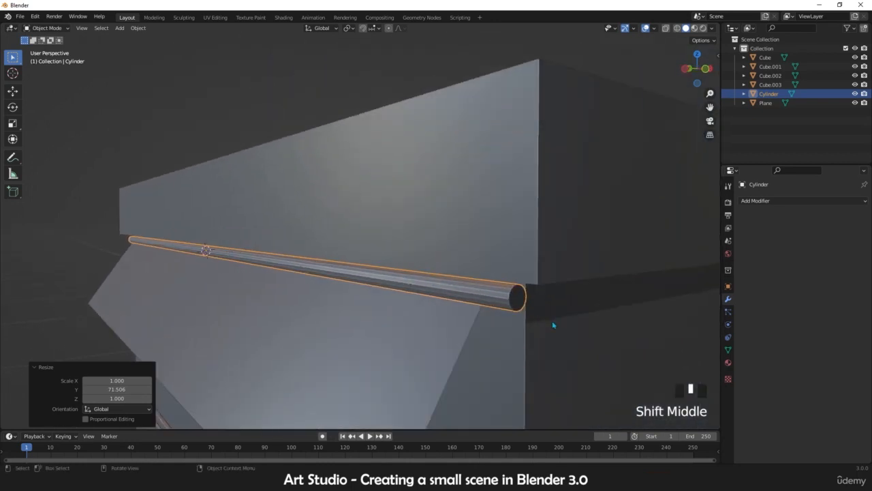
pyautogui.press('s')
pyautogui.press('y')
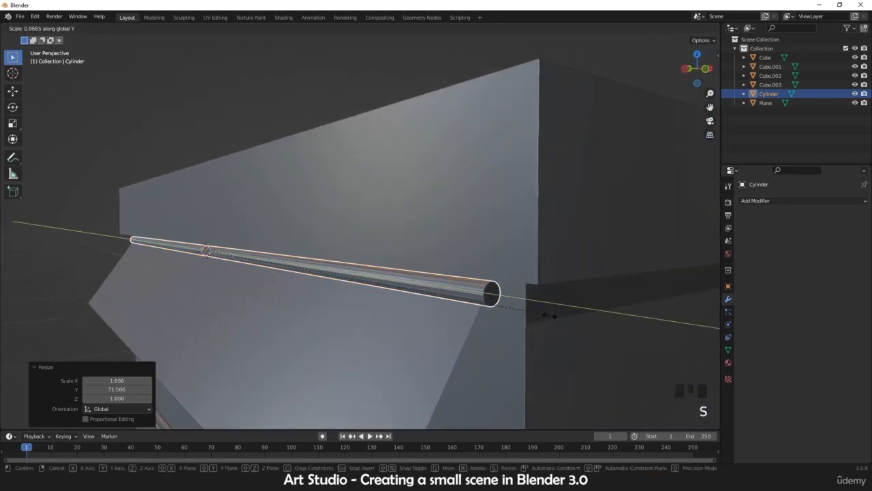
pyautogui.click(511, 311)
# Step: Add 16 loop cuts across the awning plane in edit mode
pyautogui.moveTo(511, 311); pyautogui.dragTo(336, 265, button='middle')
pyautogui.scroll(2, 409, 293)
pyautogui.scroll(-2, 364, 288)
pyautogui.scroll(2, 274, 261)
pyautogui.scroll(-2, 284, 262)
pyautogui.click(370, 260)
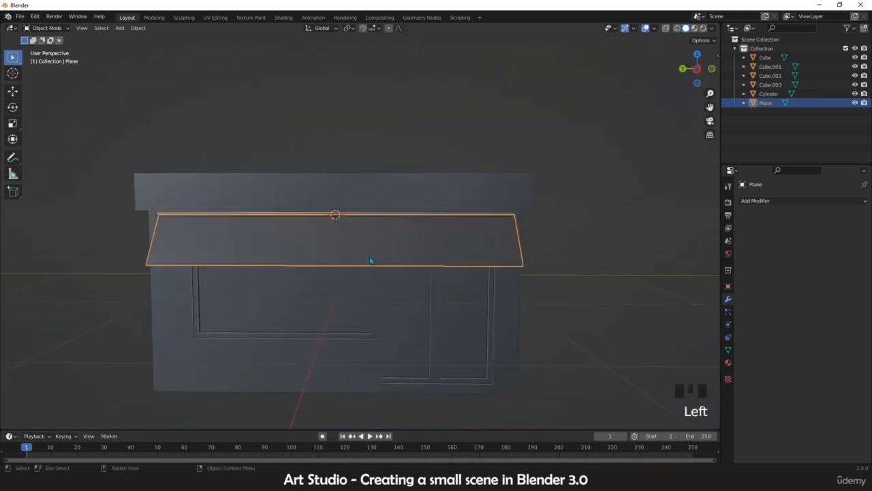
pyautogui.press('KP_1')
pyautogui.press('KP_3')
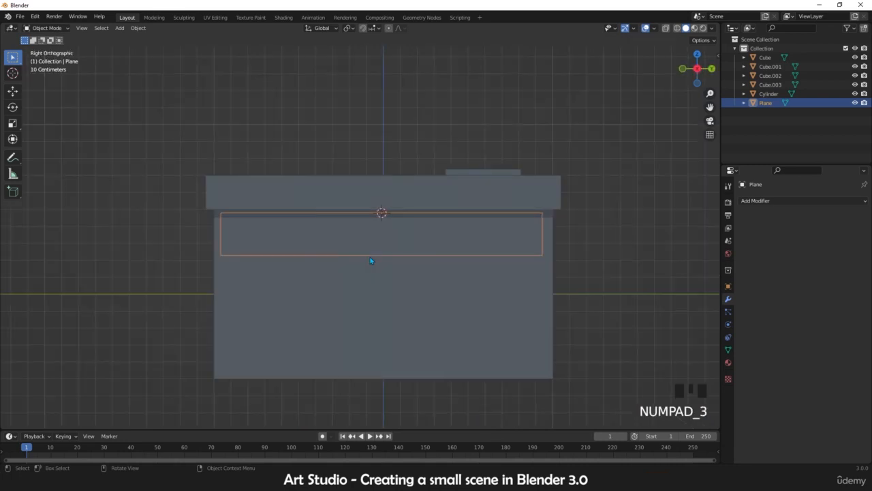
pyautogui.press('KP_7')
pyautogui.keyDown('shift'); pyautogui.moveTo(315, 191); pyautogui.dragTo(323, 216, button='middle'); pyautogui.keyUp('shift')
pyautogui.press('Tab')
pyautogui.scroll(-2, 346, 191)
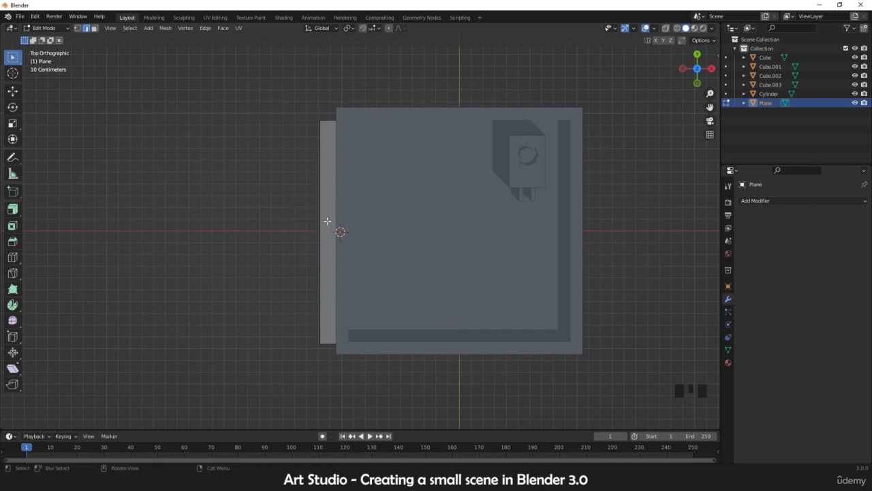
pyautogui.hotkey('ctrl', 'r')
pyautogui.scroll(5, 326, 231)
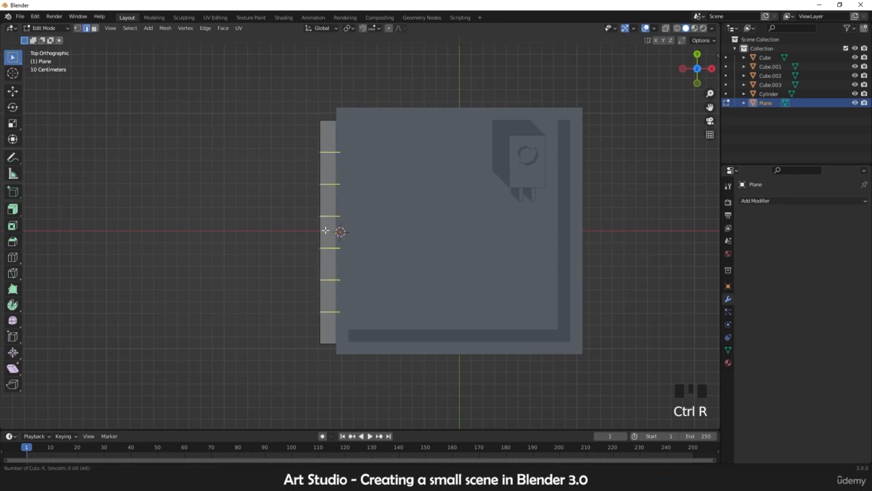
pyautogui.scroll(8, 326, 231)
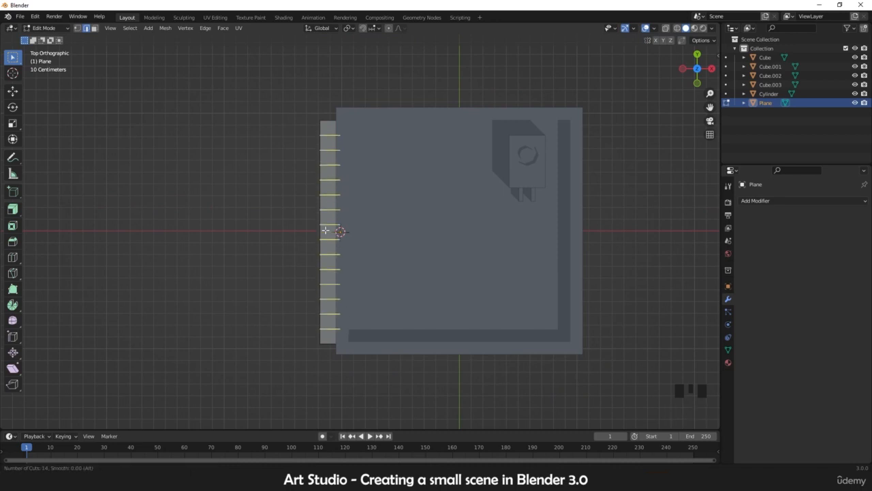
pyautogui.scroll(5, 325, 231)
pyautogui.scroll(-3, 325, 231)
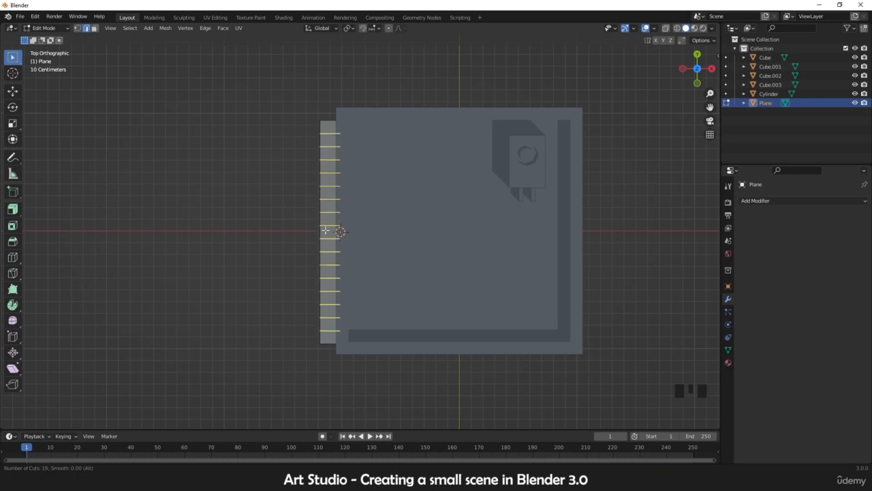
pyautogui.click(326, 231)
pyautogui.rightClick(312, 273)
# Step: Inspect the loop-cut awning from several angles and return to object mode
pyautogui.moveTo(312, 272); pyautogui.dragTo(407, 195, button='middle')
pyautogui.scroll(3, 395, 271)
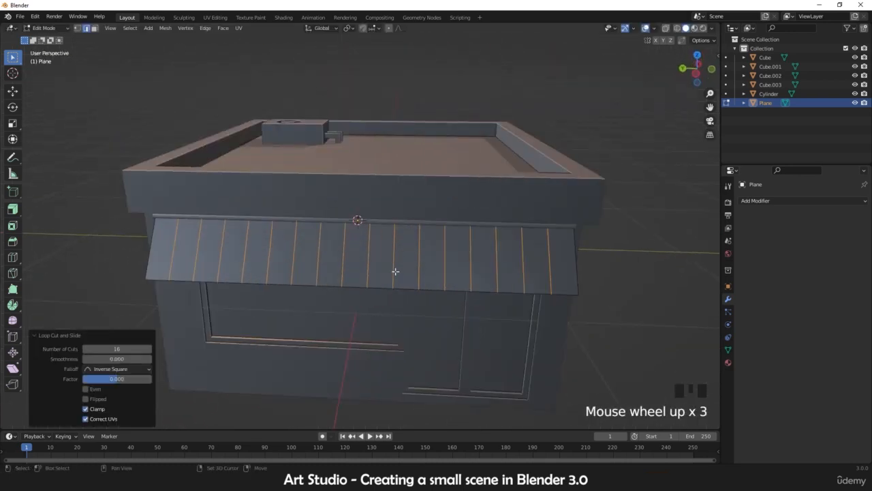
pyautogui.keyDown('shift'); pyautogui.moveTo(395, 271); pyautogui.dragTo(352, 240, button='middle'); pyautogui.keyUp('shift')
pyautogui.moveTo(397, 230)
pyautogui.mouseDown(button='middle')
pyautogui.moveTo(327, 208)
pyautogui.moveTo(403, 220)
pyautogui.moveTo(386, 217)
pyautogui.moveTo(468, 210)
pyautogui.moveTo(418, 218)
pyautogui.moveTo(429, 228)
pyautogui.moveTo(368, 227)
pyautogui.moveTo(353, 265)
pyautogui.moveTo(355, 249)
pyautogui.moveTo(391, 241)
pyautogui.mouseUp(button='middle')
pyautogui.scroll(2, 331, 221)
pyautogui.scroll(-3, 429, 228)
pyautogui.scroll(-1, 374, 229)
pyautogui.press('Tab')
# Step: Inspect the whole building from several angles
pyautogui.scroll(1, 368, 227)
pyautogui.scroll(-2, 368, 227)
pyautogui.scroll(-4, 354, 250)
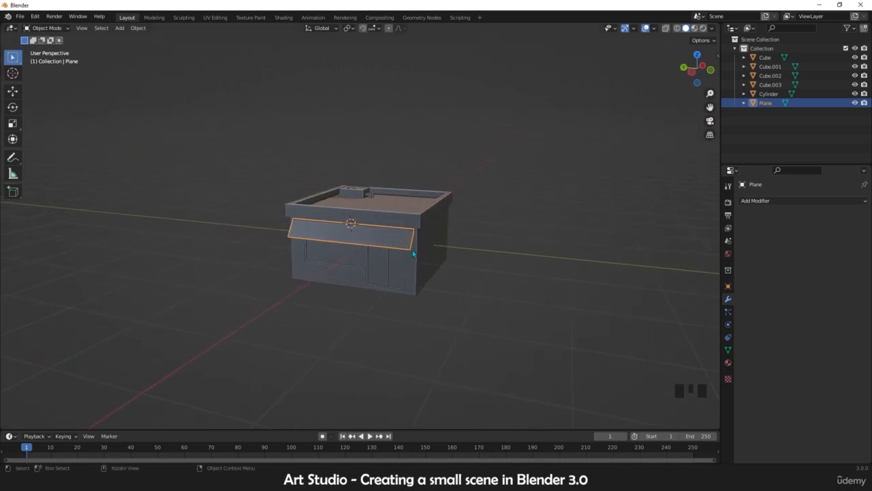
pyautogui.scroll(3, 429, 253)
pyautogui.keyDown('shift'); pyautogui.moveTo(430, 253); pyautogui.dragTo(311, 260, button='middle'); pyautogui.keyUp('shift')
pyautogui.scroll(2, 319, 266)
pyautogui.scroll(-3, 319, 268)
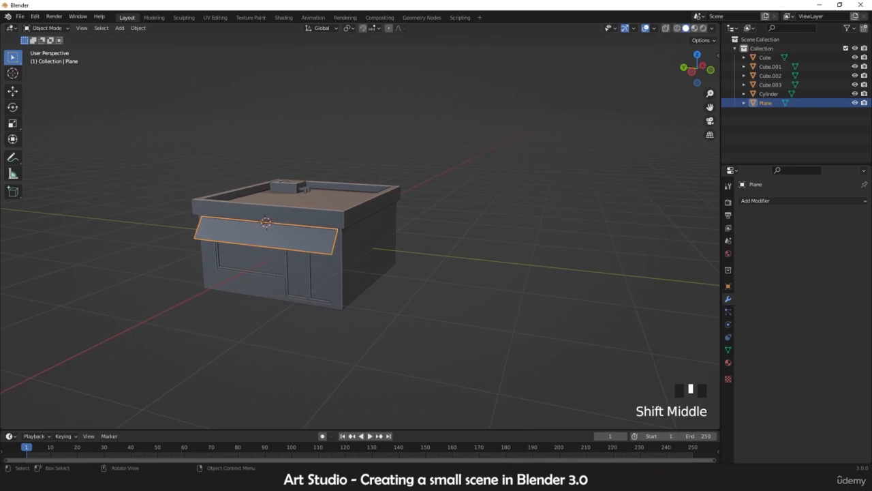
pyautogui.scroll(-3, 415, 252)
pyautogui.scroll(3, 512, 268)
pyautogui.keyDown('shift'); pyautogui.moveTo(417, 252); pyautogui.dragTo(344, 239, button='middle'); pyautogui.keyUp('shift')
pyautogui.click(361, 270)
pyautogui.scroll(-3, 346, 256)
pyautogui.scroll(-6, 344, 238)
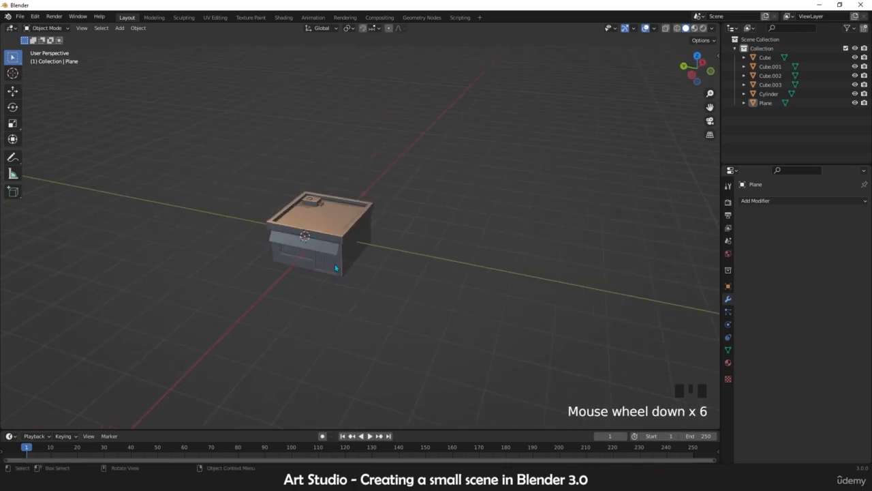
pyautogui.scroll(3, 344, 238)
# Step: Switch the viewport shading lighting to Flat
pyautogui.click(712, 28)
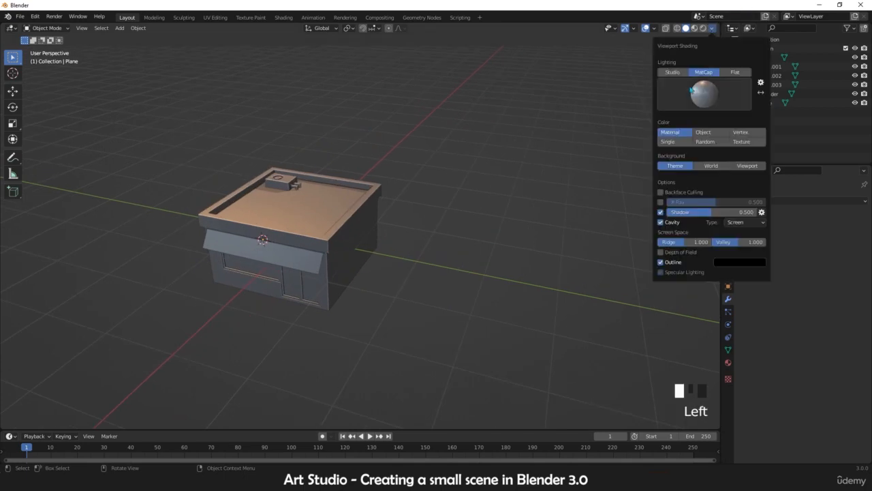
pyautogui.click(735, 72)
pyautogui.scroll(3, 348, 252)
pyautogui.moveTo(348, 252)
pyautogui.mouseDown(button='middle')
pyautogui.moveTo(352, 203)
pyautogui.moveTo(327, 171)
pyautogui.moveTo(473, 236)
pyautogui.moveTo(393, 237)
pyautogui.mouseUp(button='middle')
pyautogui.scroll(-9, 370, 220)
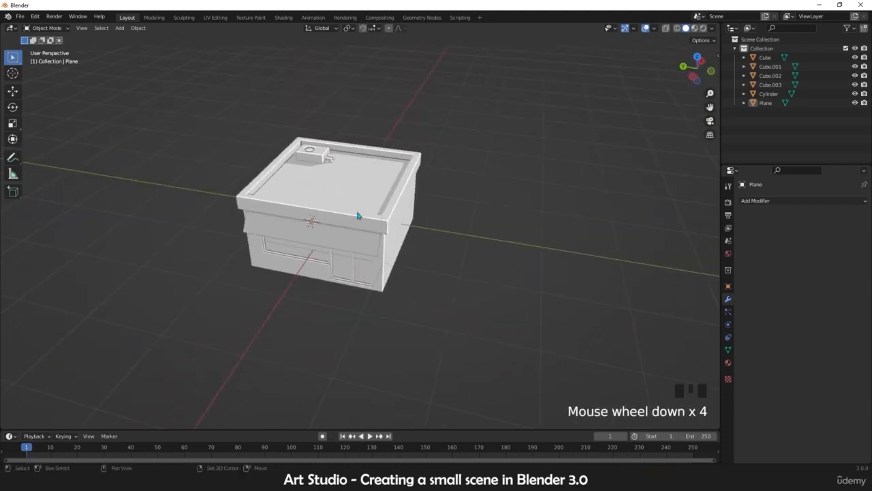
# Step: Select all building objects and move them into a new collection named Simple house
pyautogui.moveTo(346, 218); pyautogui.dragTo(211, 253)
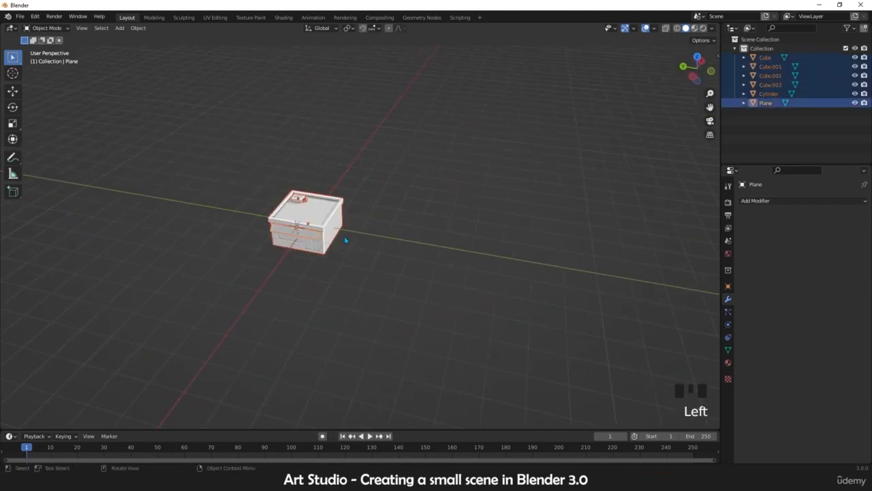
pyautogui.moveTo(426, 146); pyautogui.dragTo(155, 306)
pyautogui.press('m')
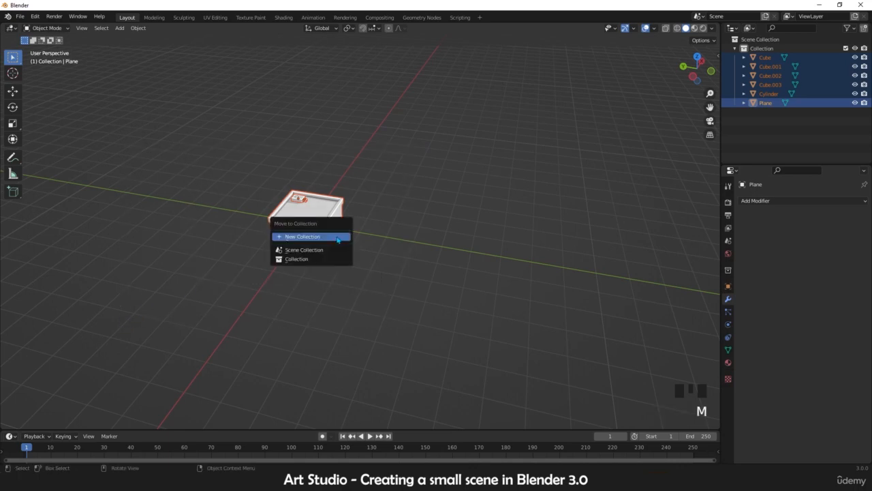
pyautogui.click(318, 236)
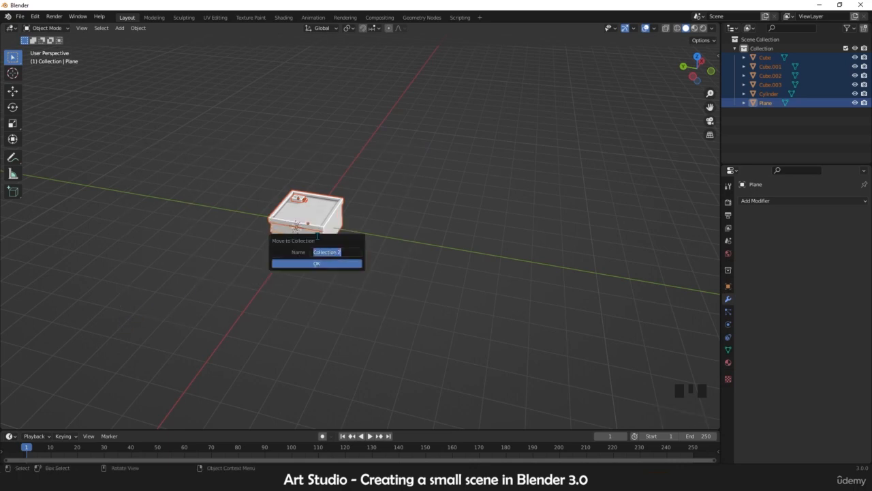
pyautogui.write('Simple house')
pyautogui.click(308, 263)
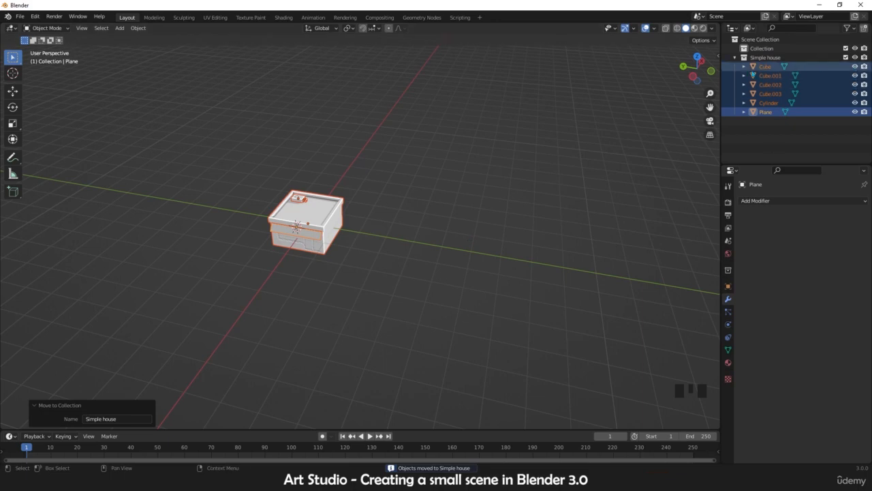
# Step: Collapse and hide the Simple house collection
pyautogui.click(734, 58)
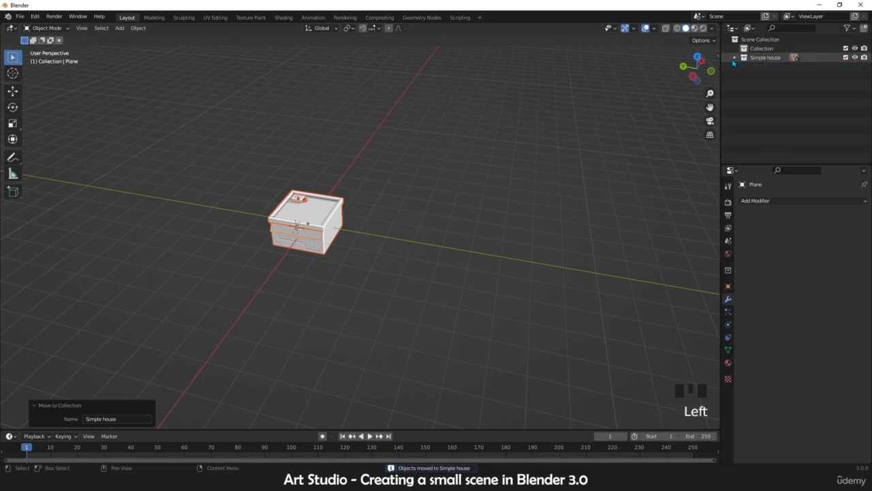
pyautogui.click(855, 57)
pyautogui.scroll(3, 285, 236)
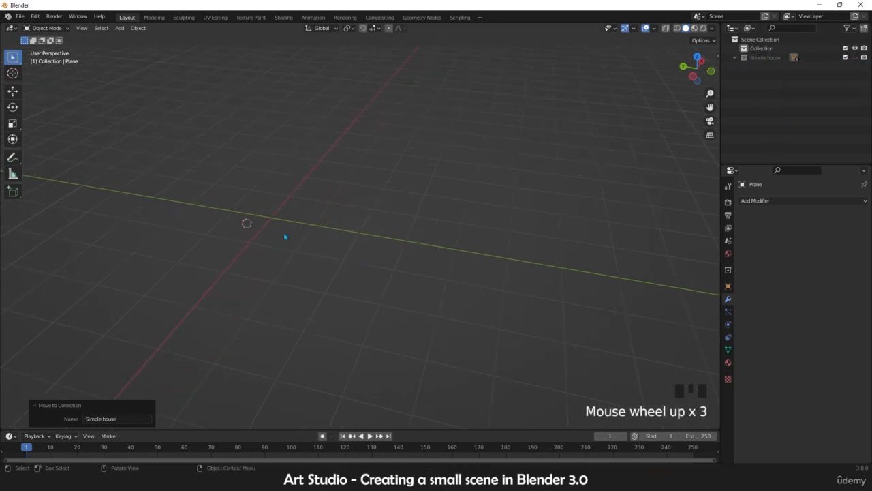
# Step: Snap the 3D cursor to the world origin
pyautogui.hotkey('shift', 's')
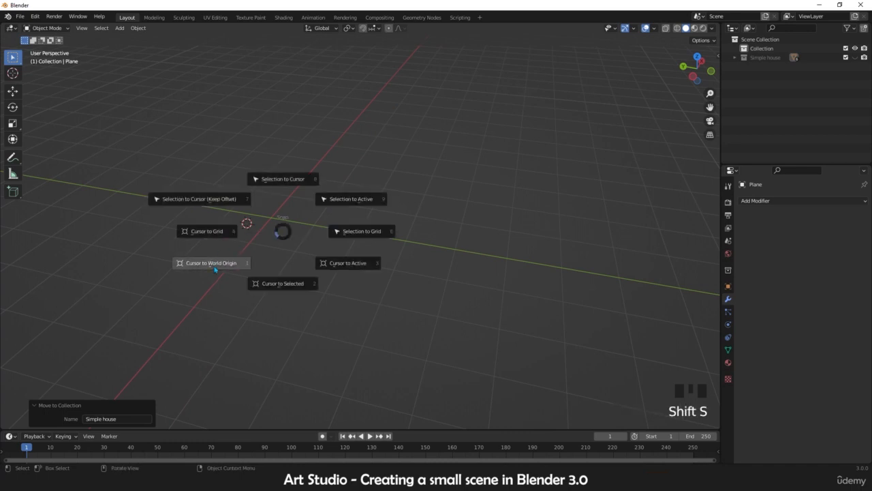
pyautogui.click(215, 270)
pyautogui.moveTo(271, 236); pyautogui.dragTo(354, 240, button='middle')
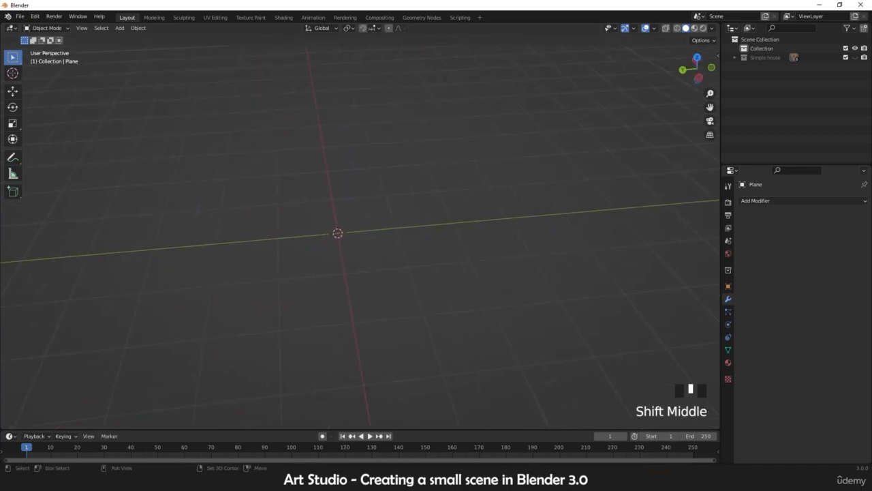